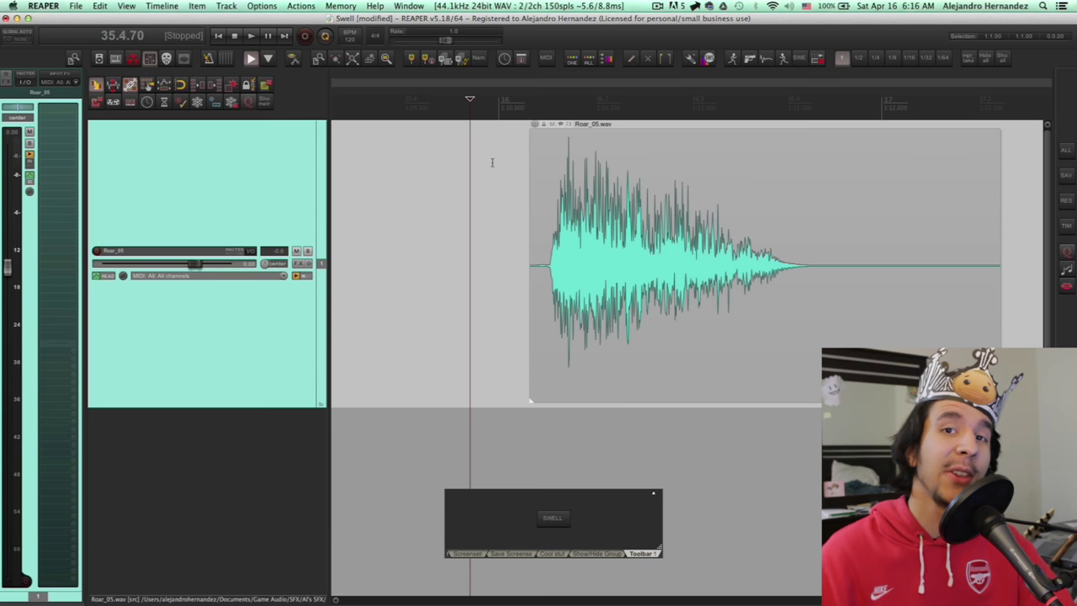
Audition the Roar_05.wav item, select it, and place the edit cursor just after the roar's onset.
key(space)
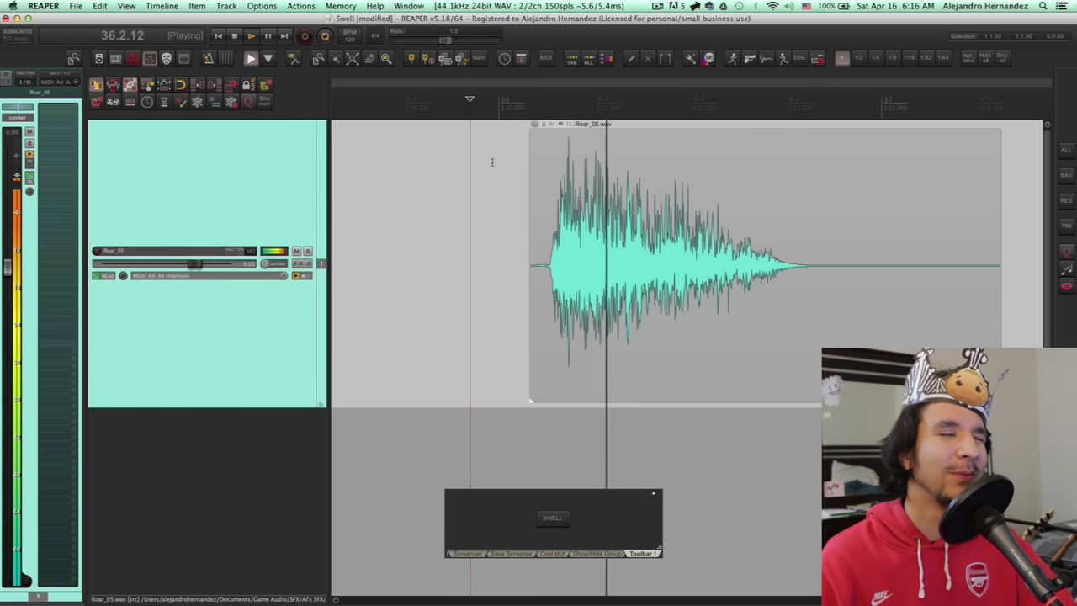
key(space)
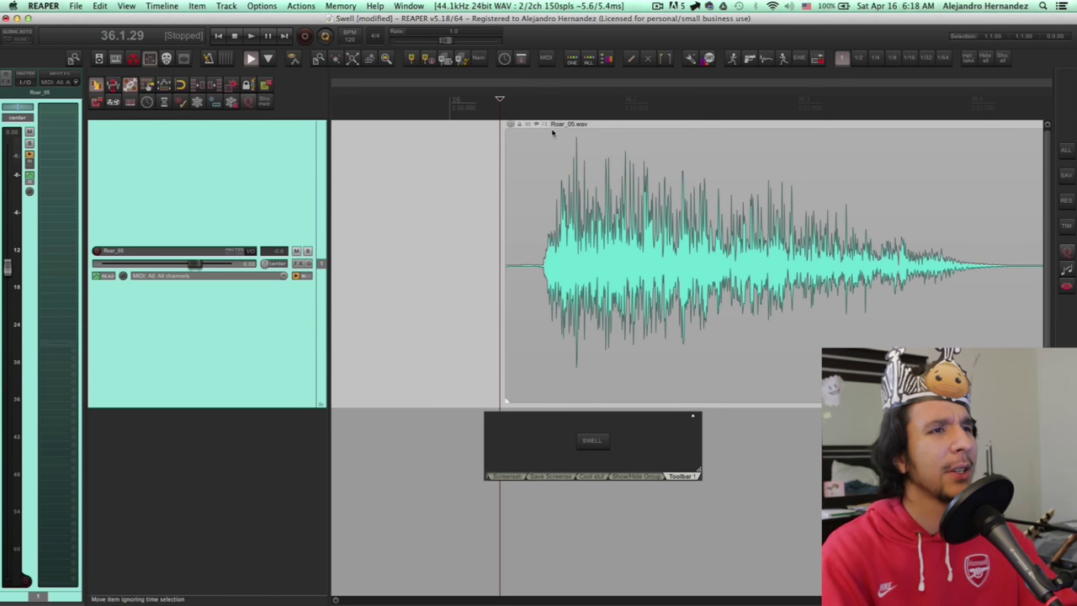
click(555, 126)
scroll(554, 253, up, 2)
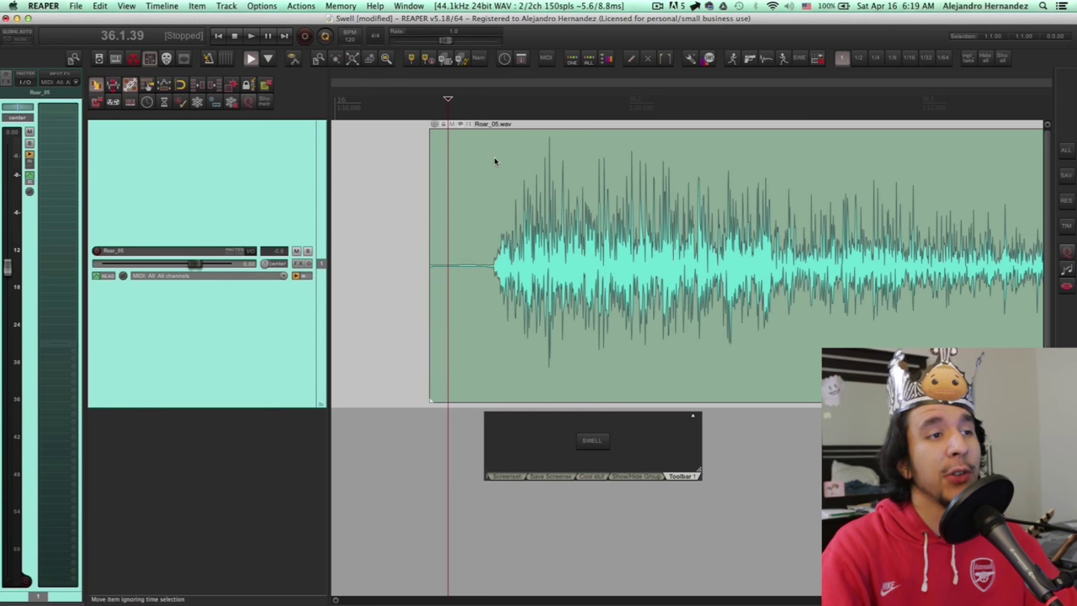
click(495, 123)
key(space)
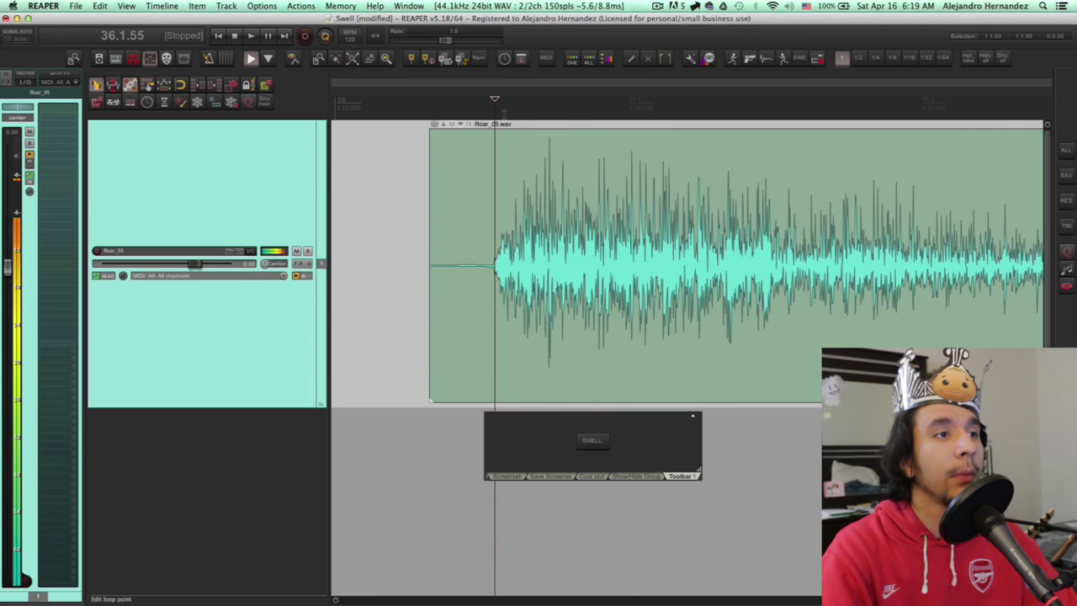
click(509, 122)
key(space)
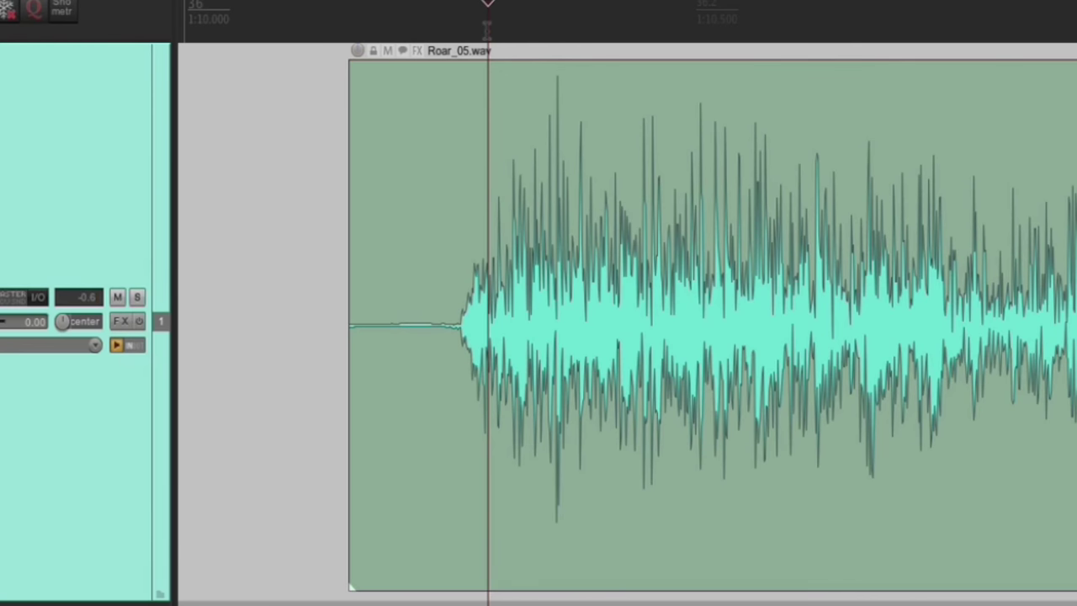
Make a short time selection at the beginning of the roar and run the SWELL custom action on it.
drag(488, 32, 548, 36)
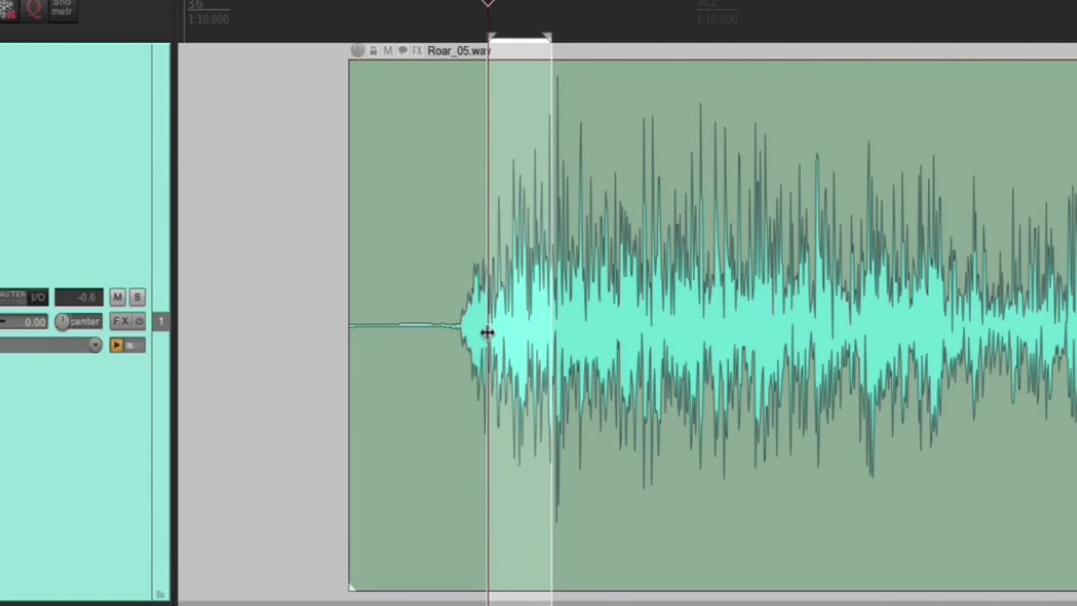
scroll(487, 332, left, 2)
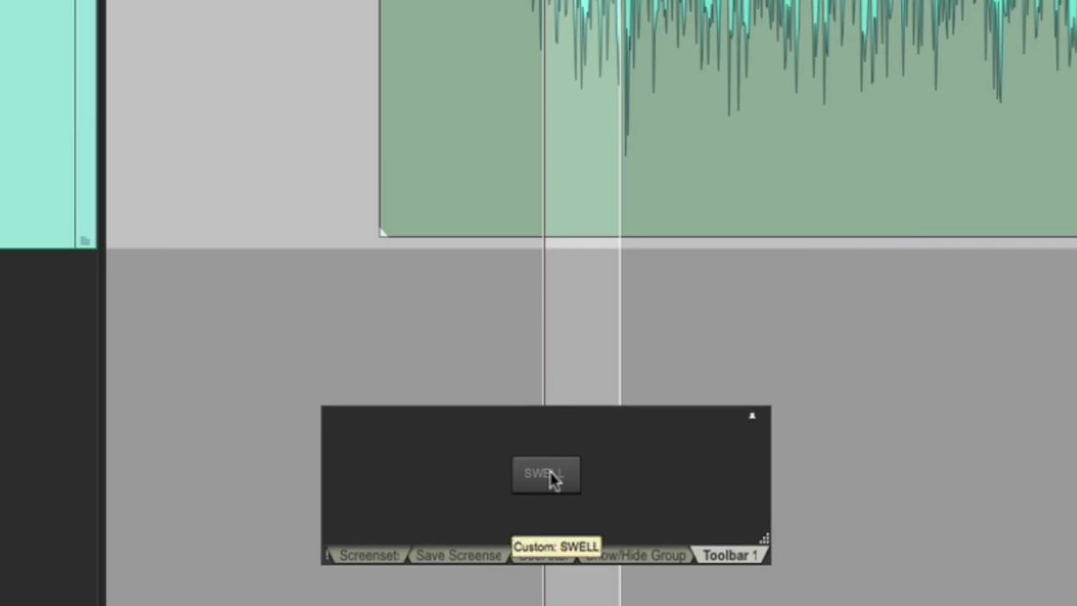
click(549, 475)
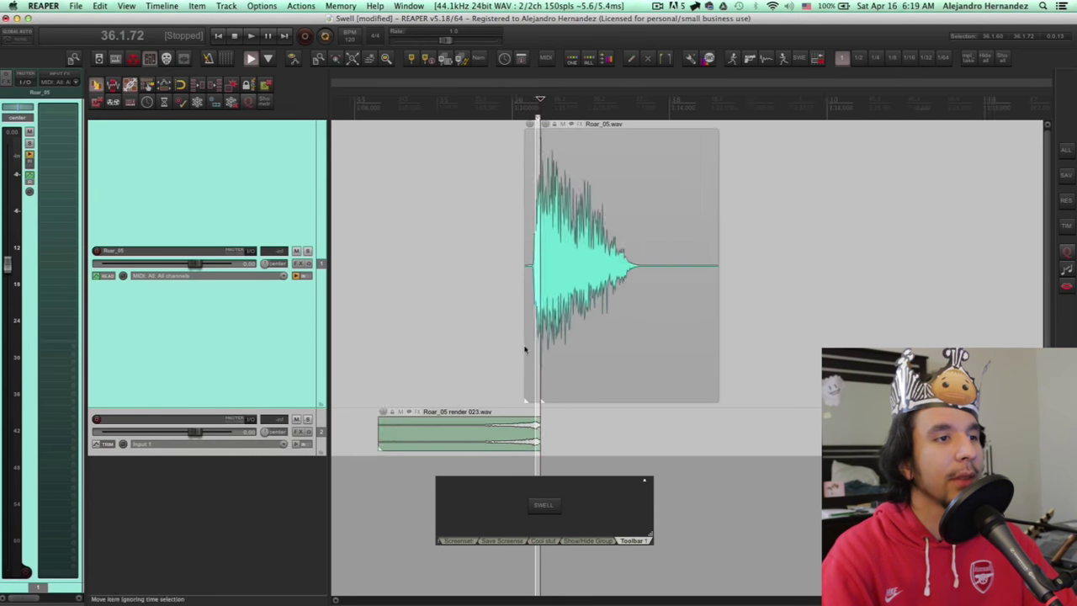
Play the project from within the rendered swell through the original roar to hear the two together.
scroll(525, 349, left, 2)
click(495, 339)
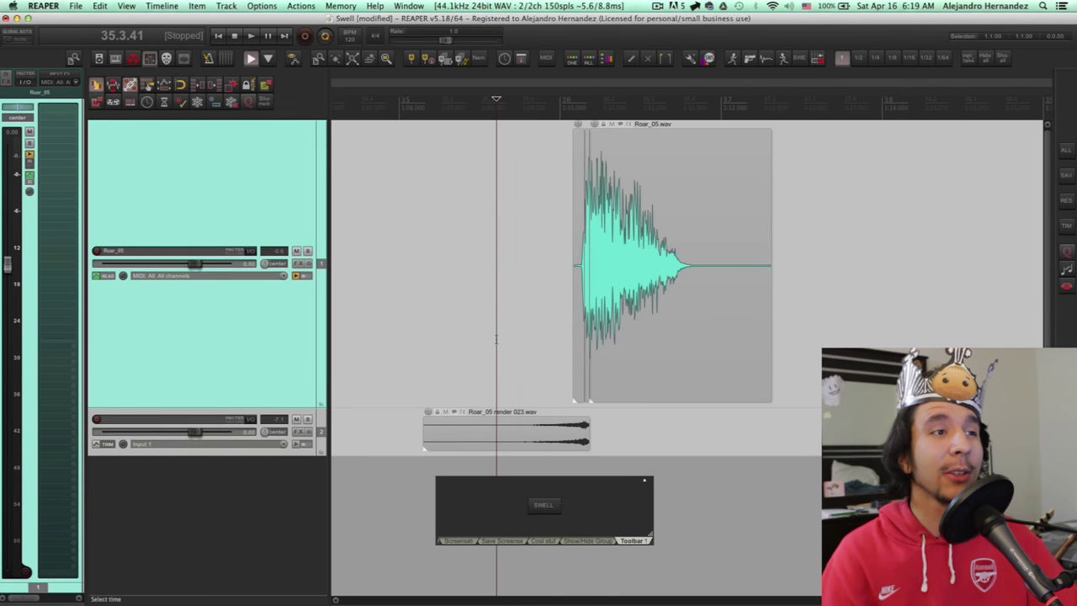
key(space)
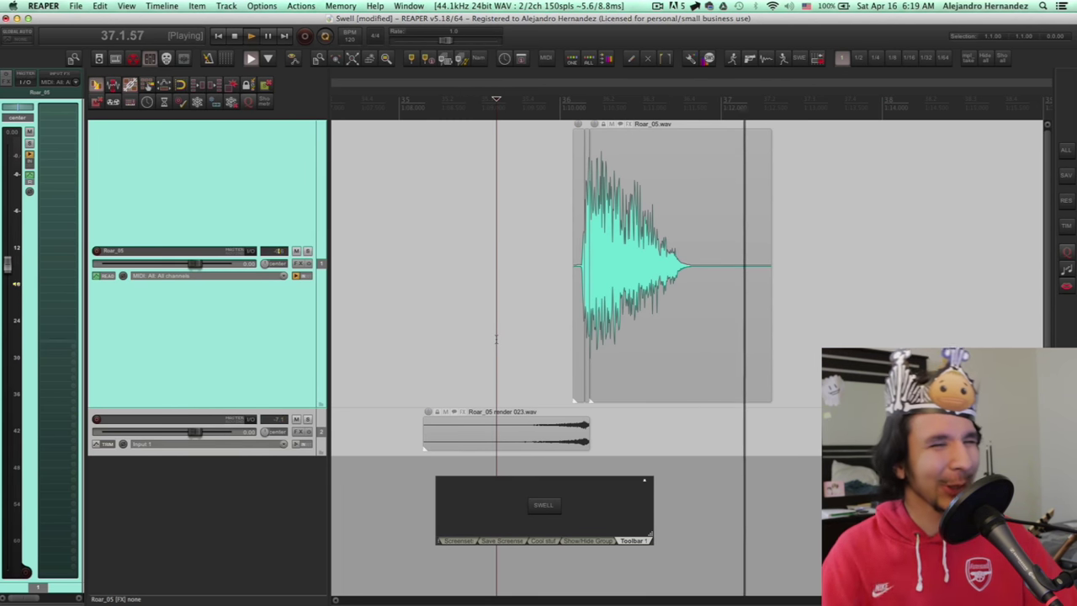
key(space)
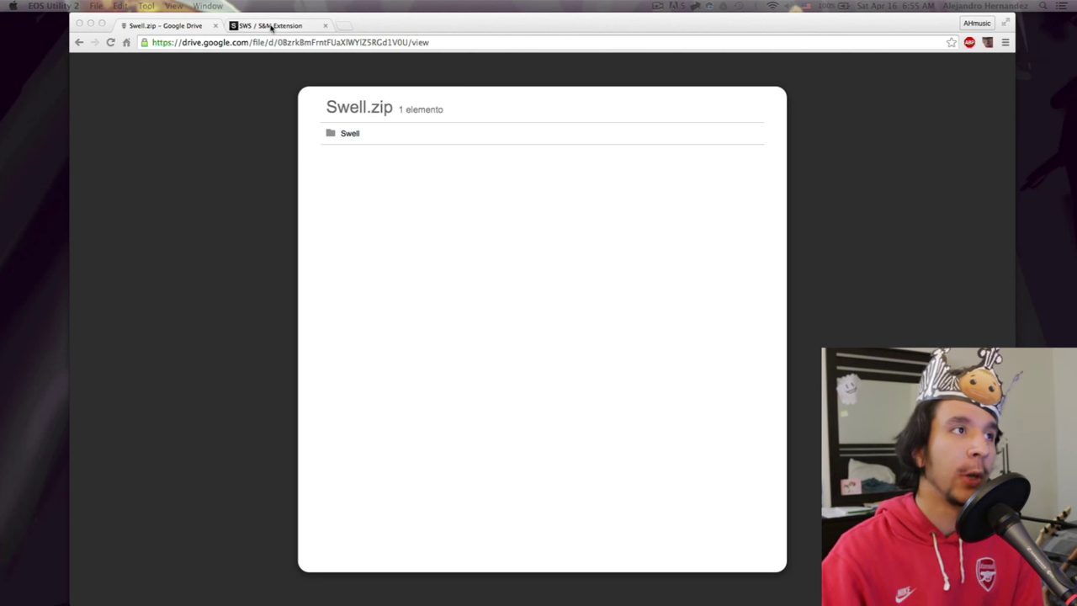
Switch to Chrome and view the Swell.zip file on Google Drive and the SWS / S&M Extension page.
click(337, 133)
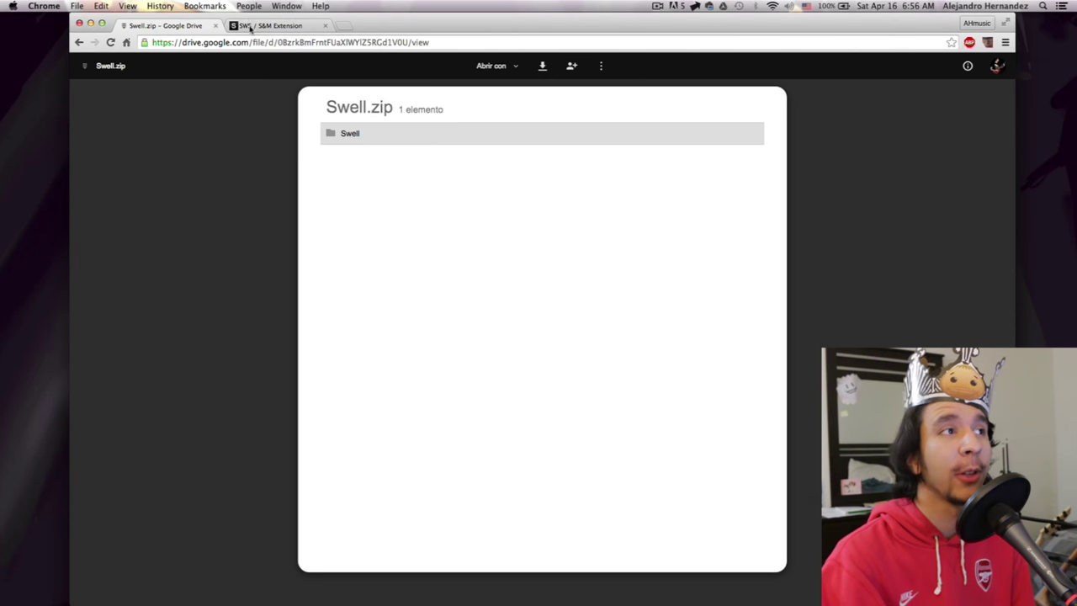
click(244, 26)
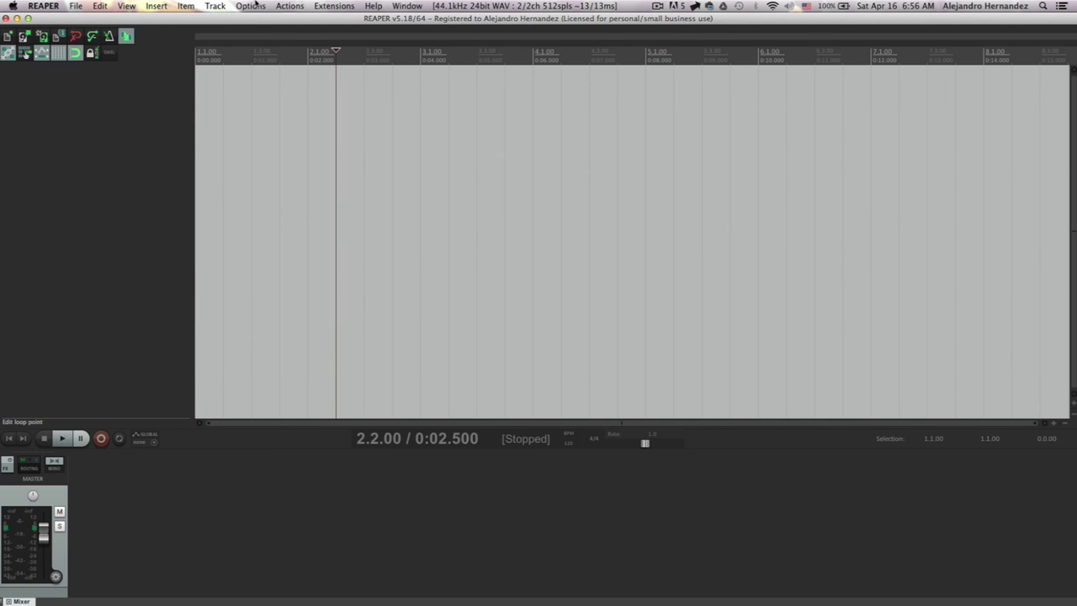
In REAPER, reveal the resource path in Finder and move Swell.ReaperKeyMap from the Swell folder into its KeyMaps folder.
click(251, 6)
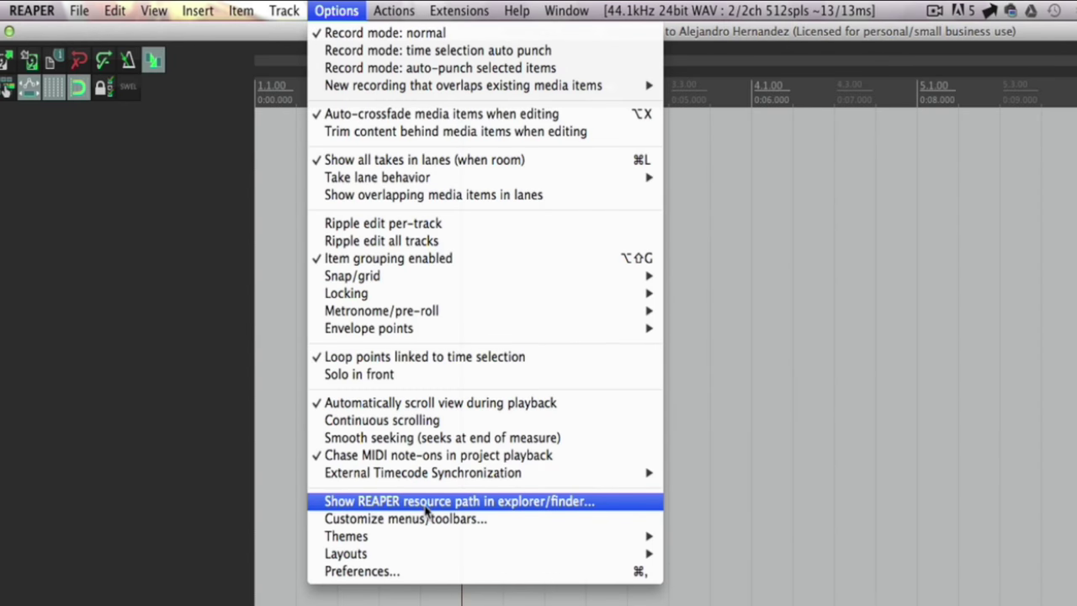
click(426, 503)
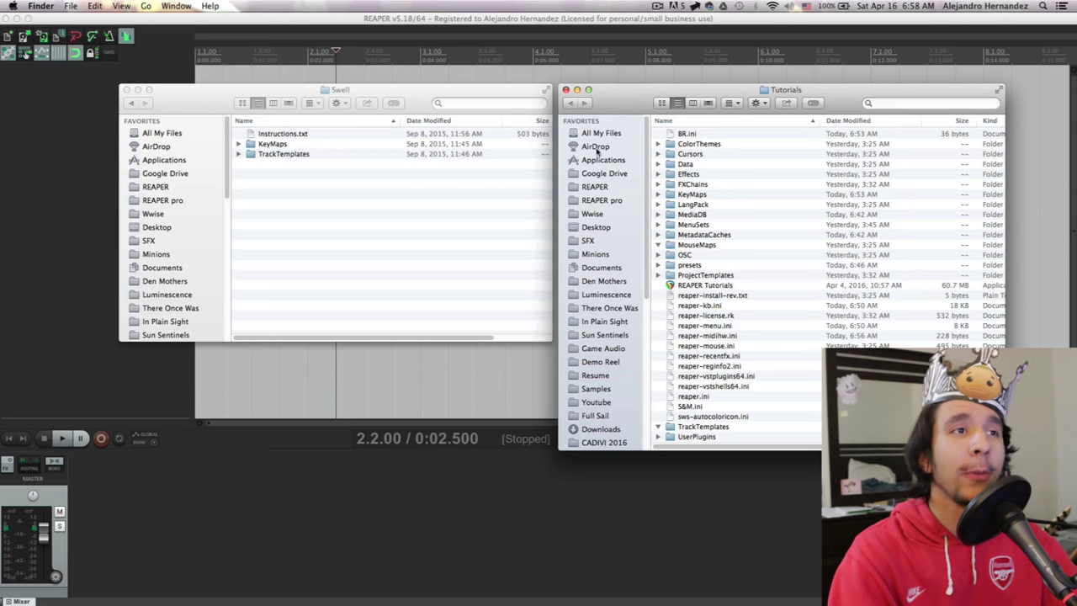
click(390, 95)
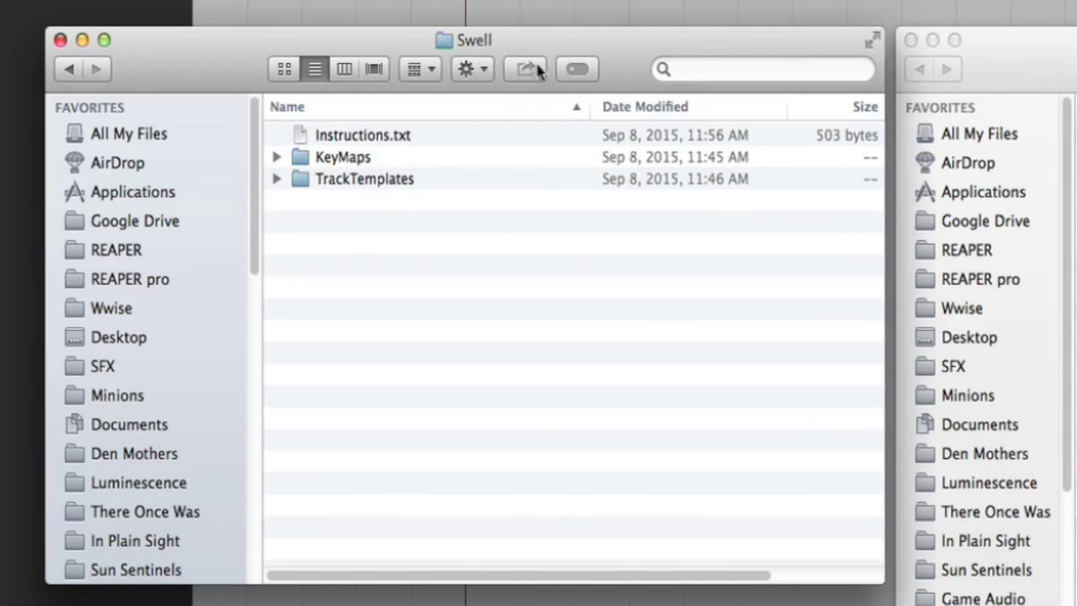
click(285, 153)
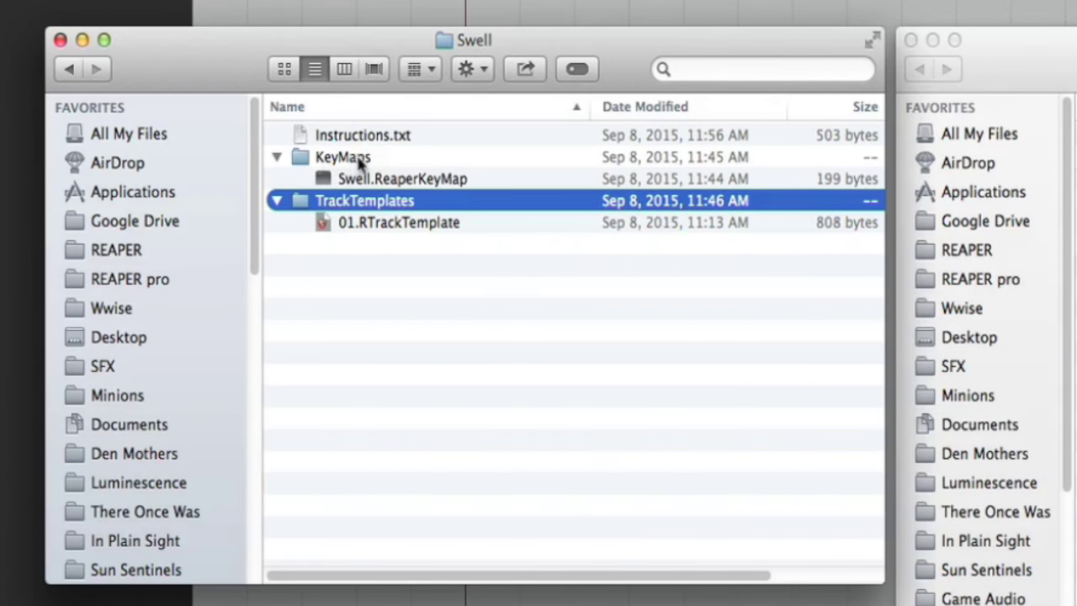
click(322, 179)
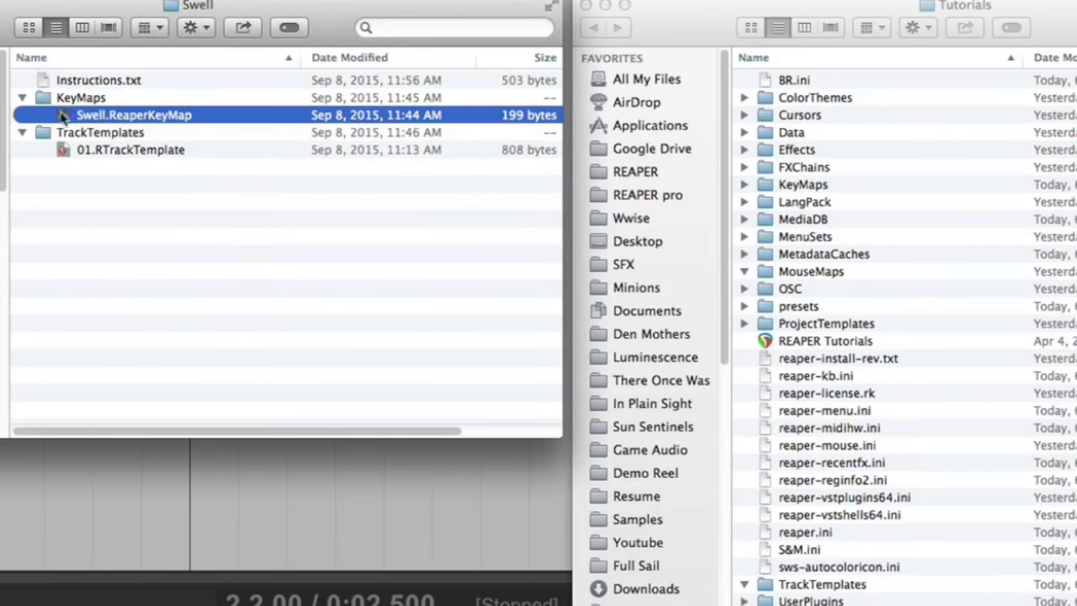
drag(99, 122, 785, 194)
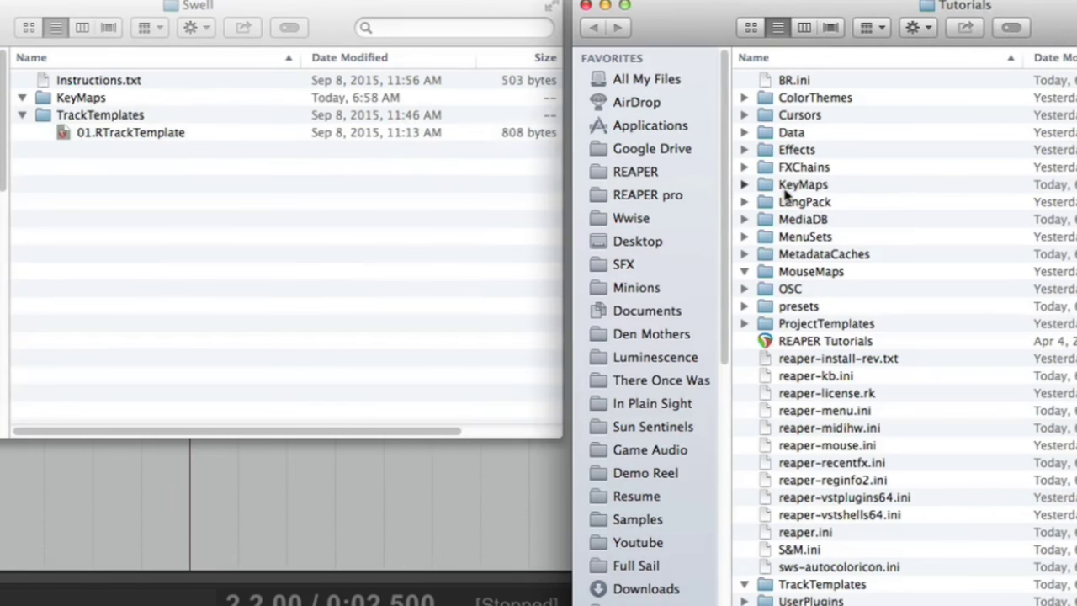
Move 01.RTrackTemplate from the Swell folder into the resource path's TrackTemplates folder.
click(108, 137)
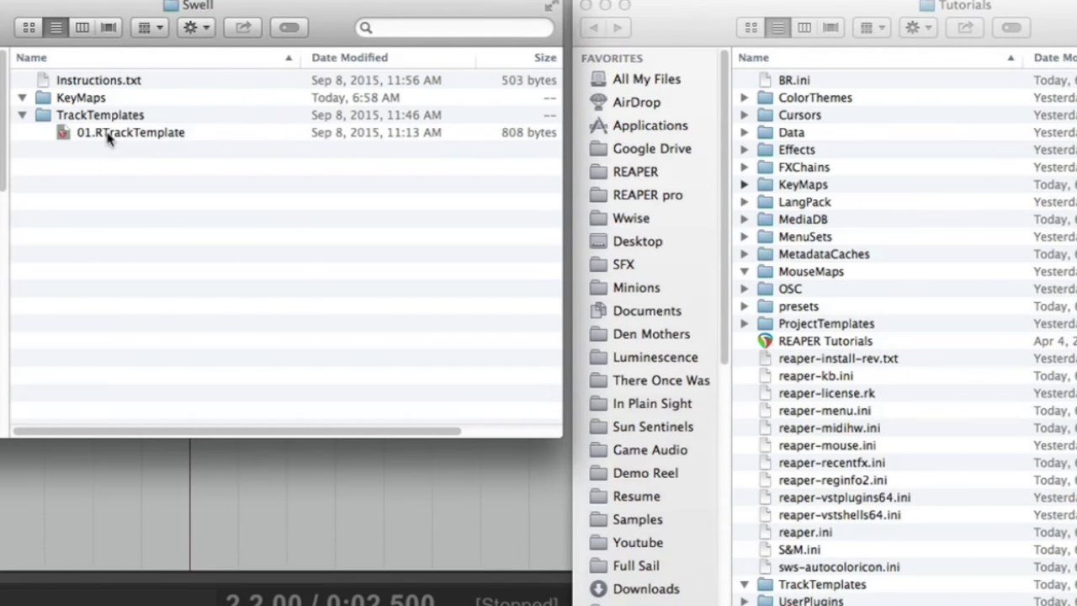
click(108, 135)
drag(99, 139, 780, 591)
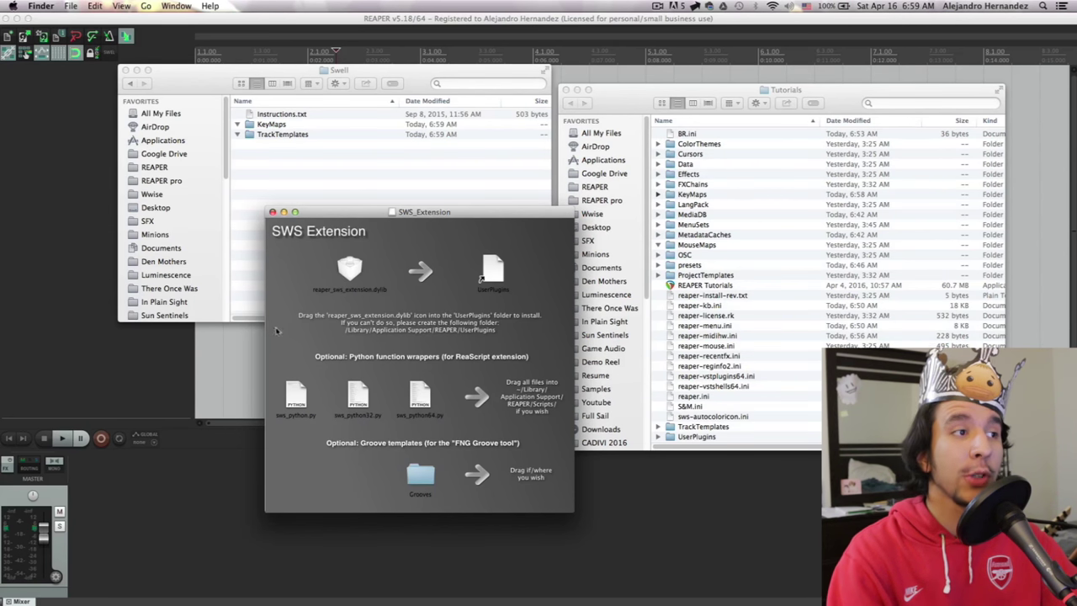
Install reaper_sws_extension.dylib into the resource path's UserPlugins folder and close REAPER.
drag(347, 271, 696, 436)
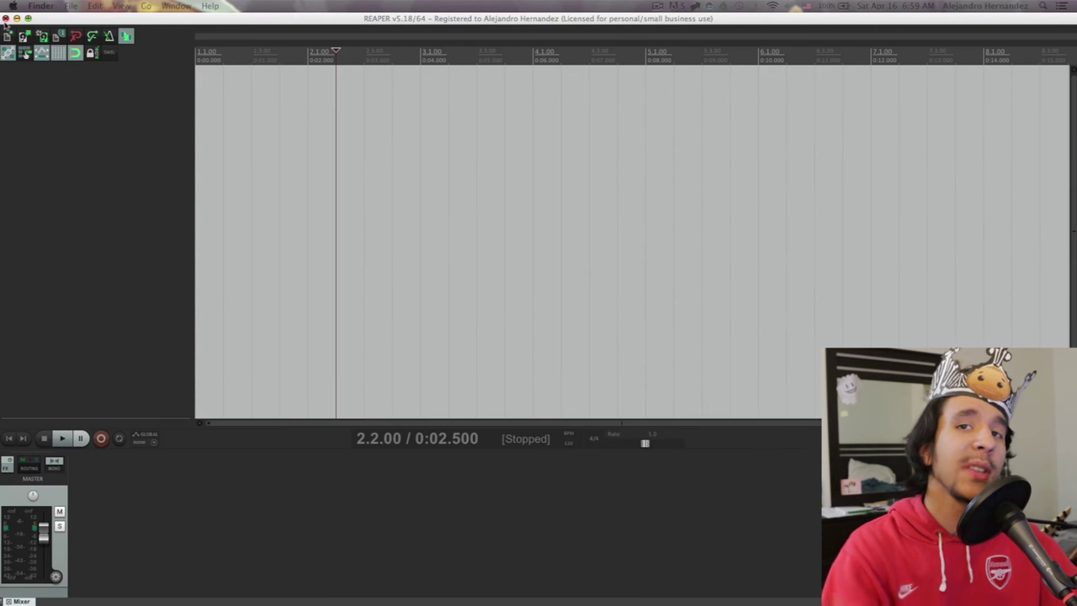
click(6, 18)
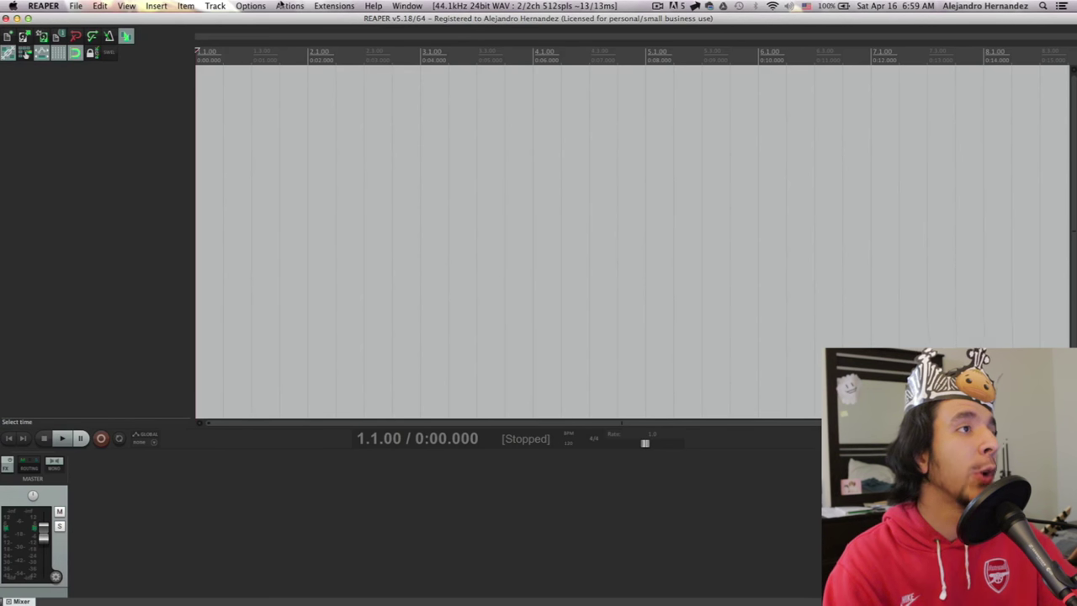
Open the action list and import the Swell.ReaperKeyMap file from the KeyMaps folder.
click(287, 5)
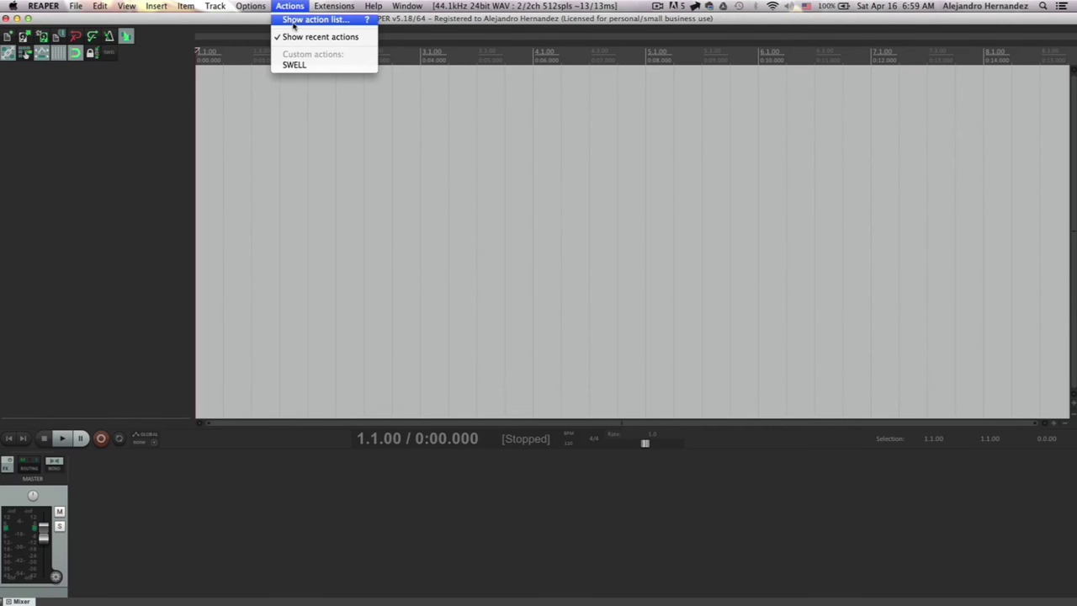
click(292, 22)
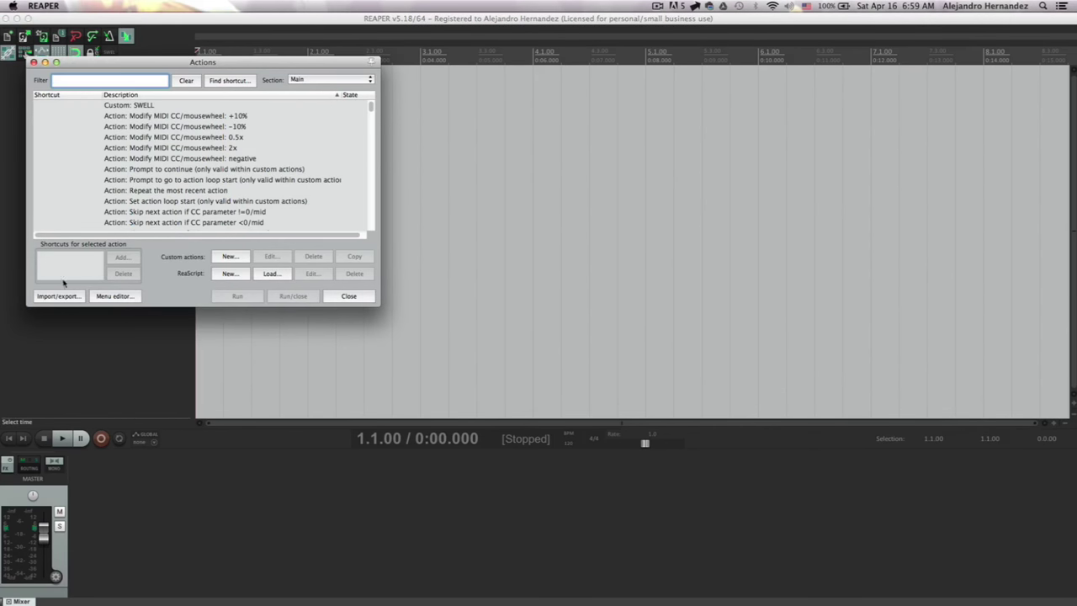
click(64, 296)
click(61, 310)
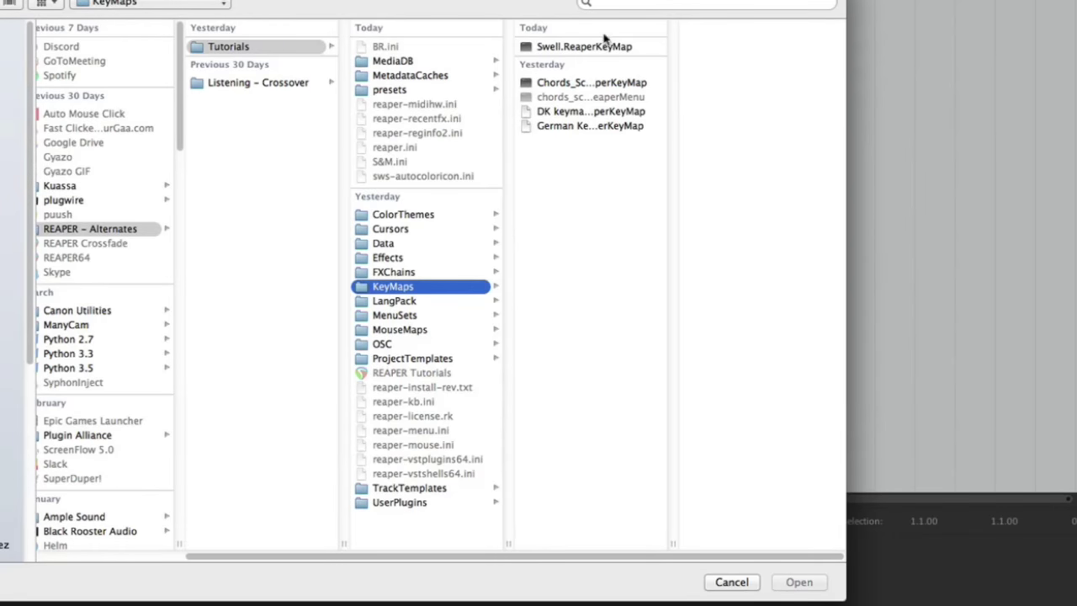
click(604, 42)
click(799, 581)
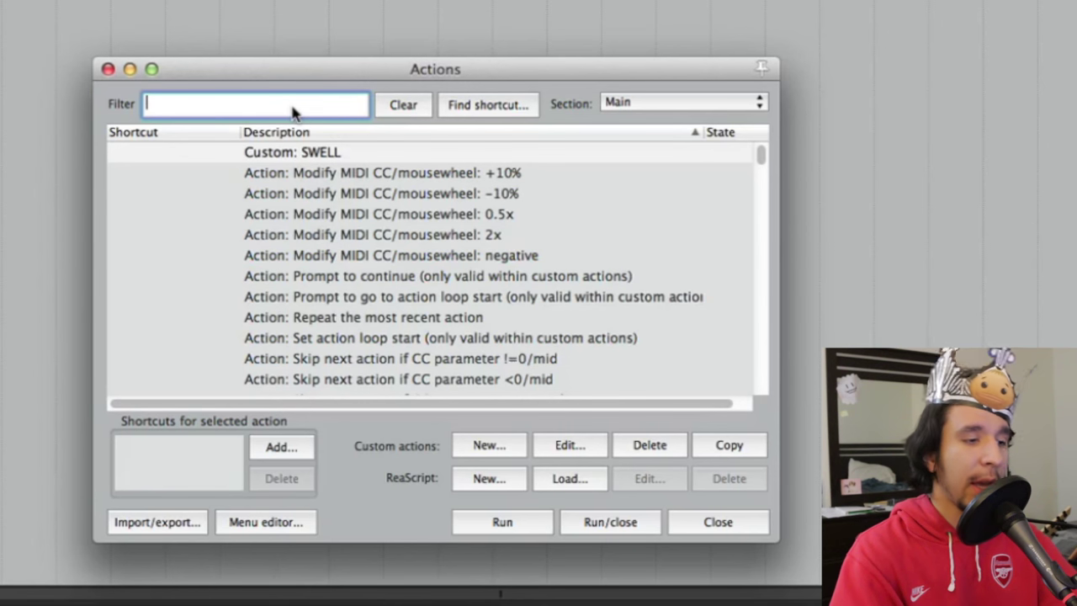
Filter the action list for "Swell" and select the Custom: SWELL action.
text(Swe)
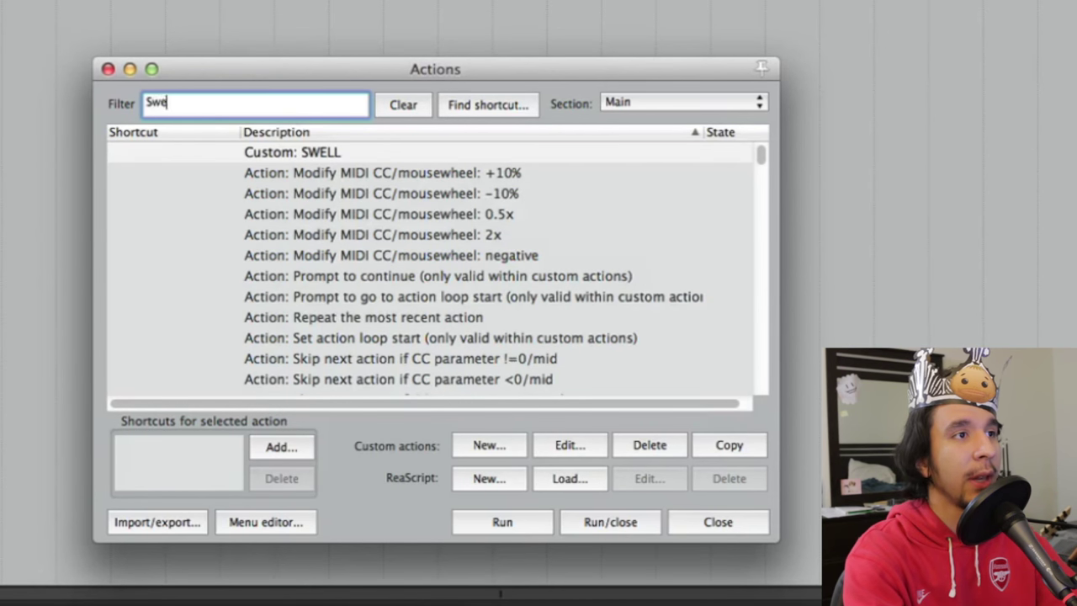
text(ll)
click(241, 294)
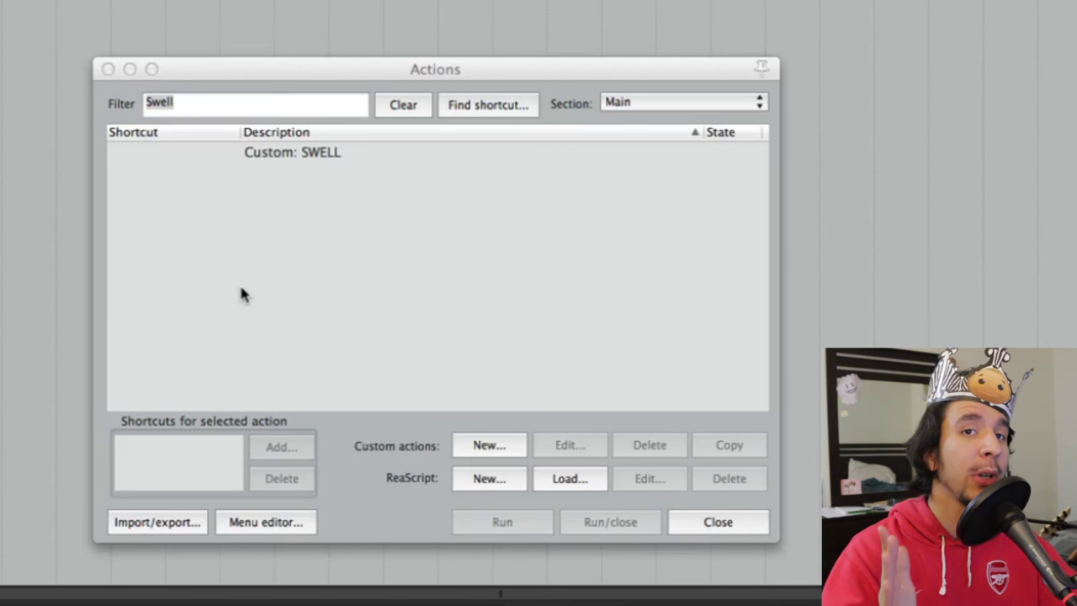
click(271, 161)
click(283, 243)
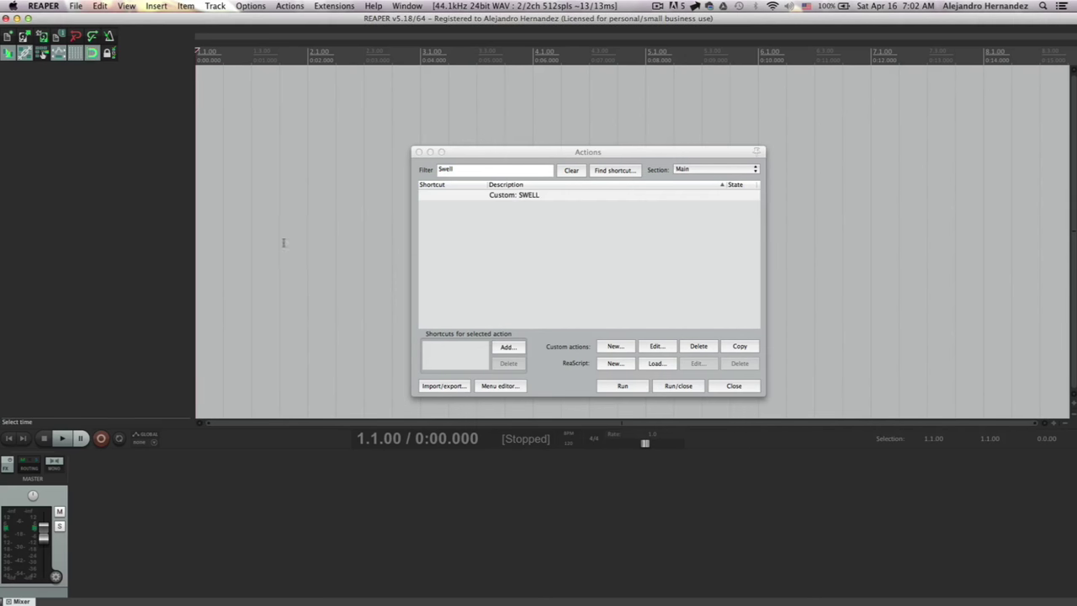
Customize the main toolbar by adding the Custom: SWELL action, and move the Actions window out of the way.
right_click(160, 52)
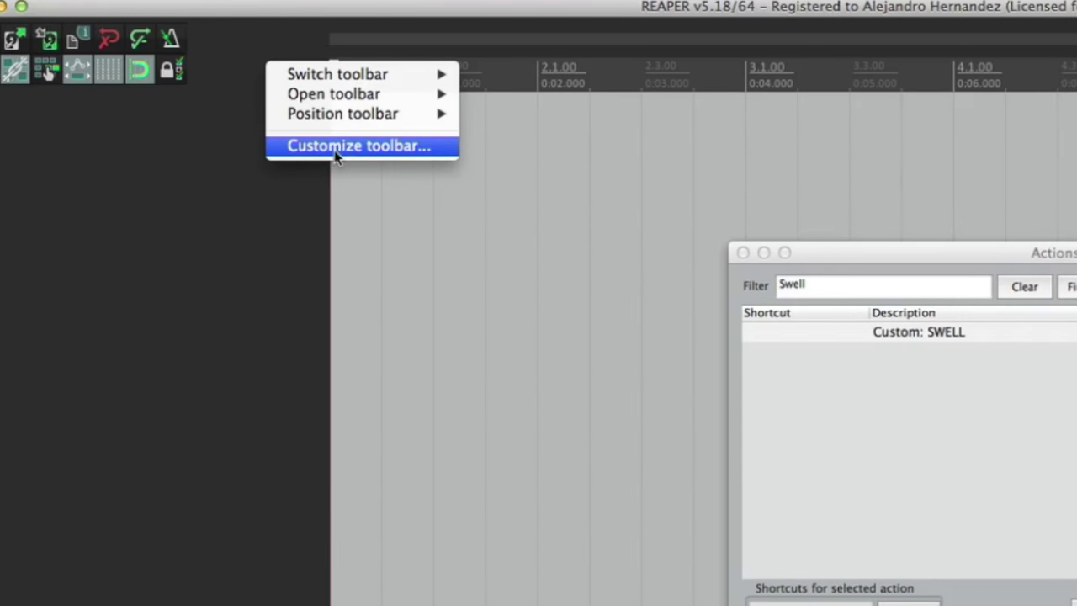
click(334, 146)
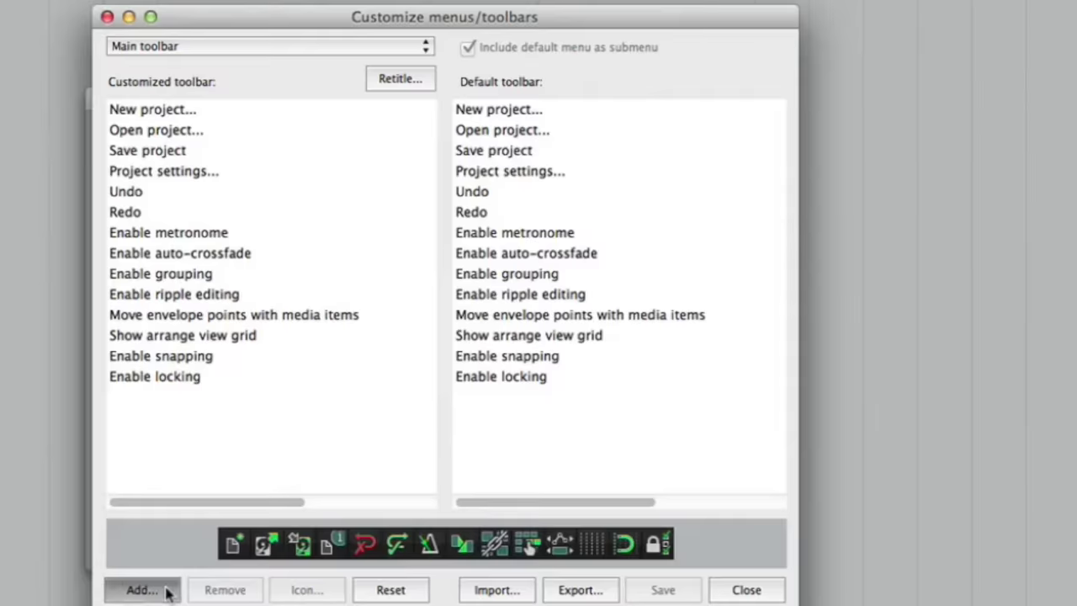
click(452, 408)
click(305, 190)
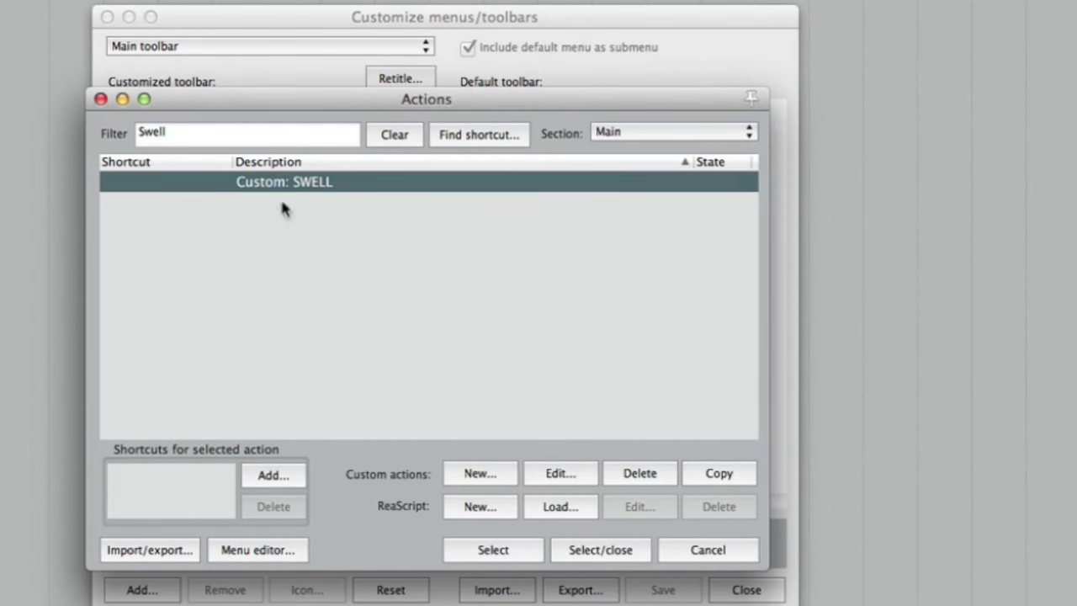
click(505, 551)
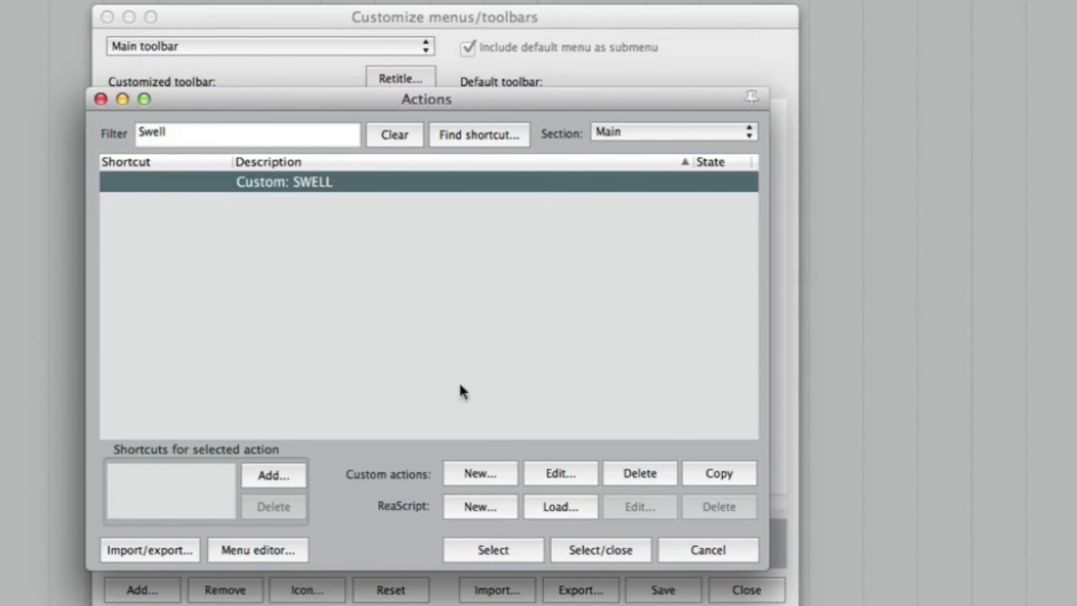
drag(367, 105, 0, 0)
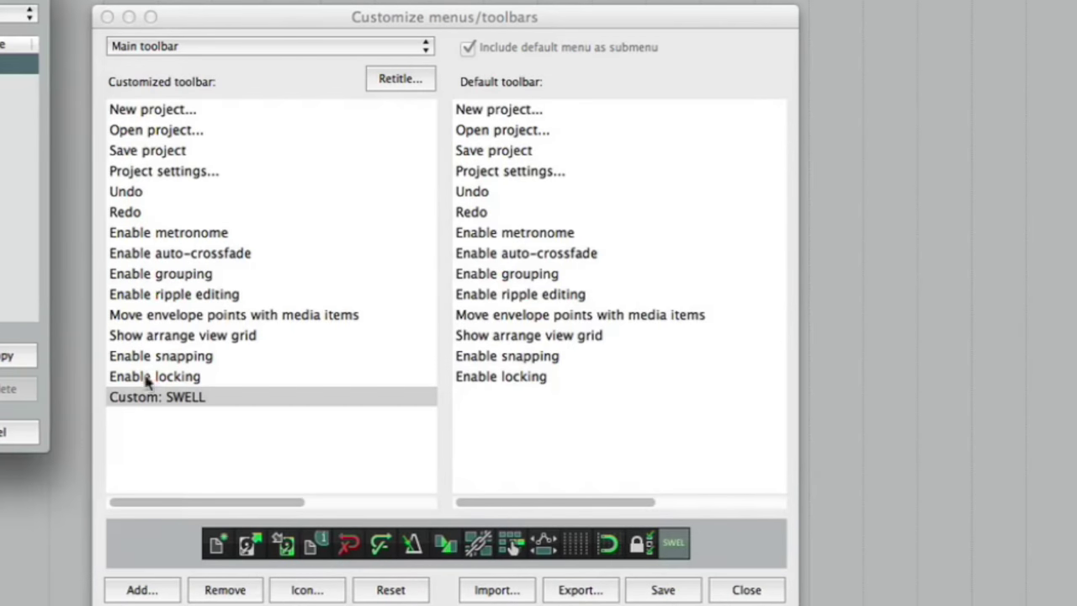
Save the customized main toolbar containing the SWELL action and close the customization window.
click(662, 593)
click(738, 590)
Set the take FX tail length to 2000 ms in the Media preferences and apply the change.
click(250, 6)
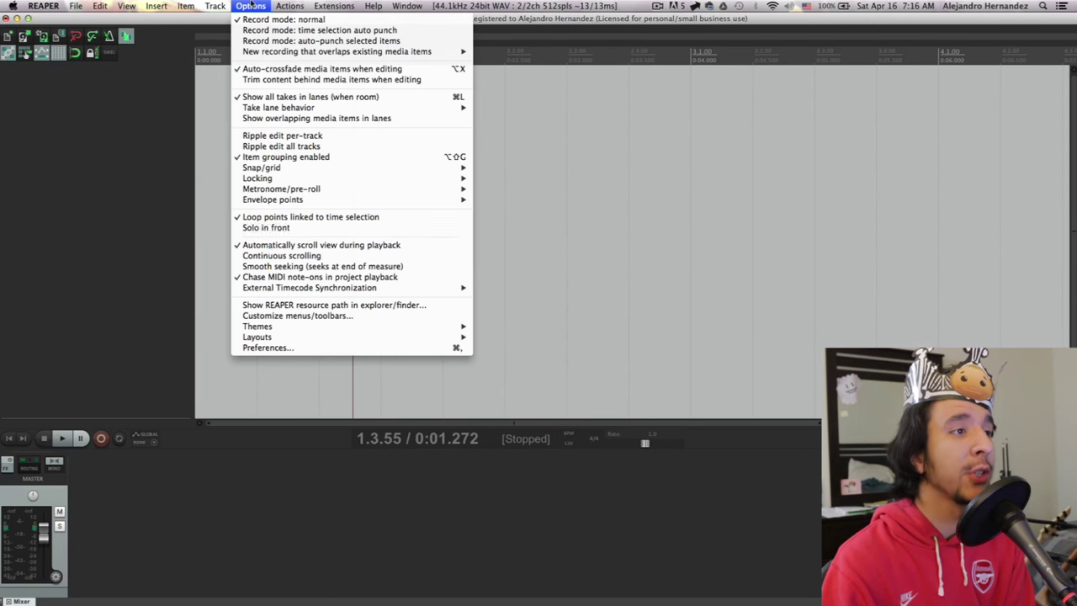
click(268, 347)
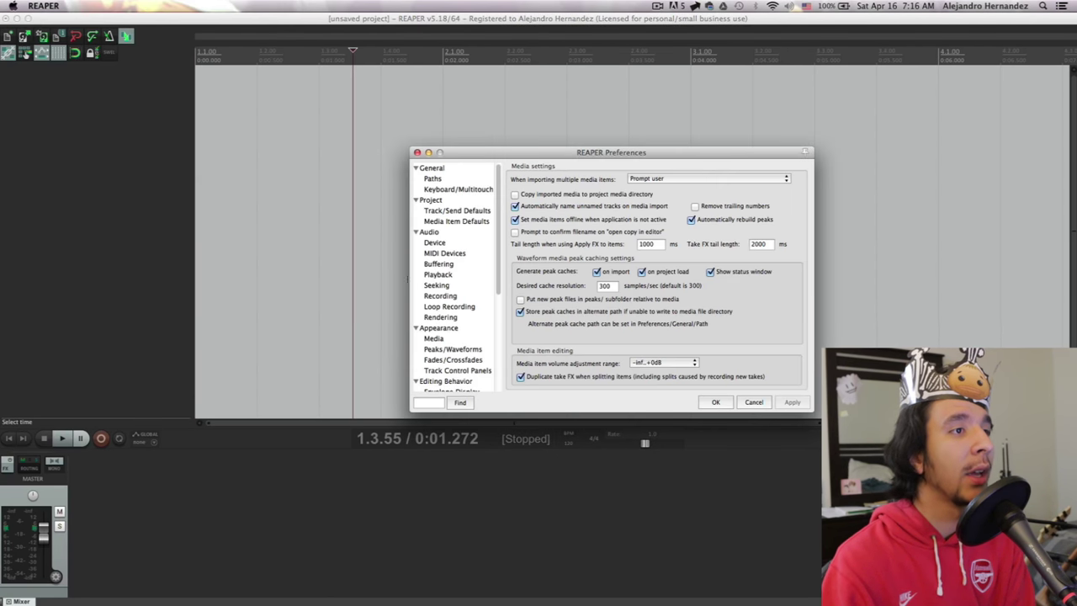
scroll(445, 282, down, 5)
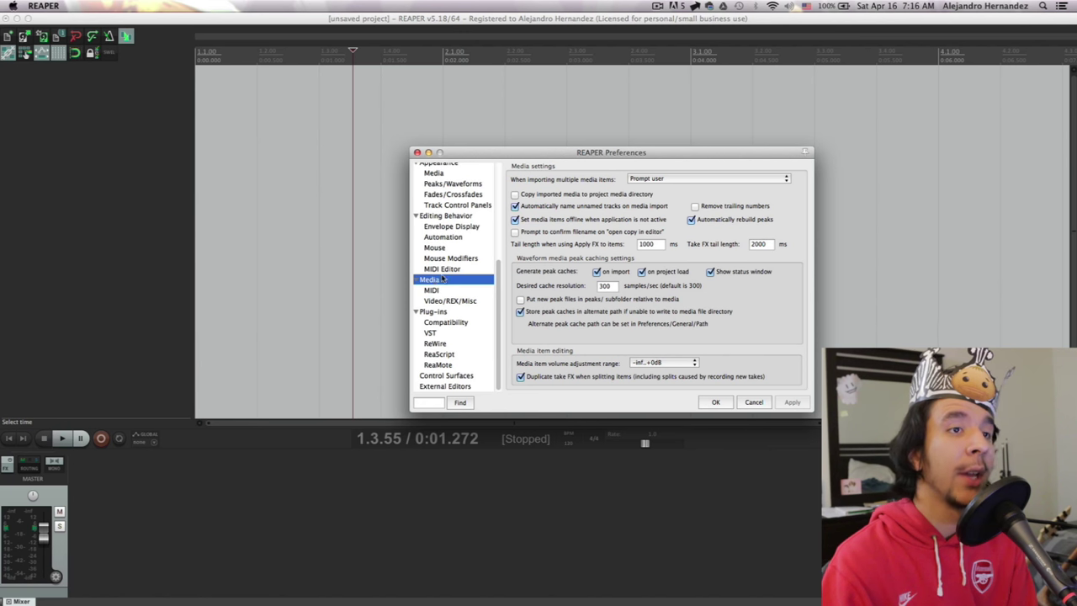
double_click(763, 243)
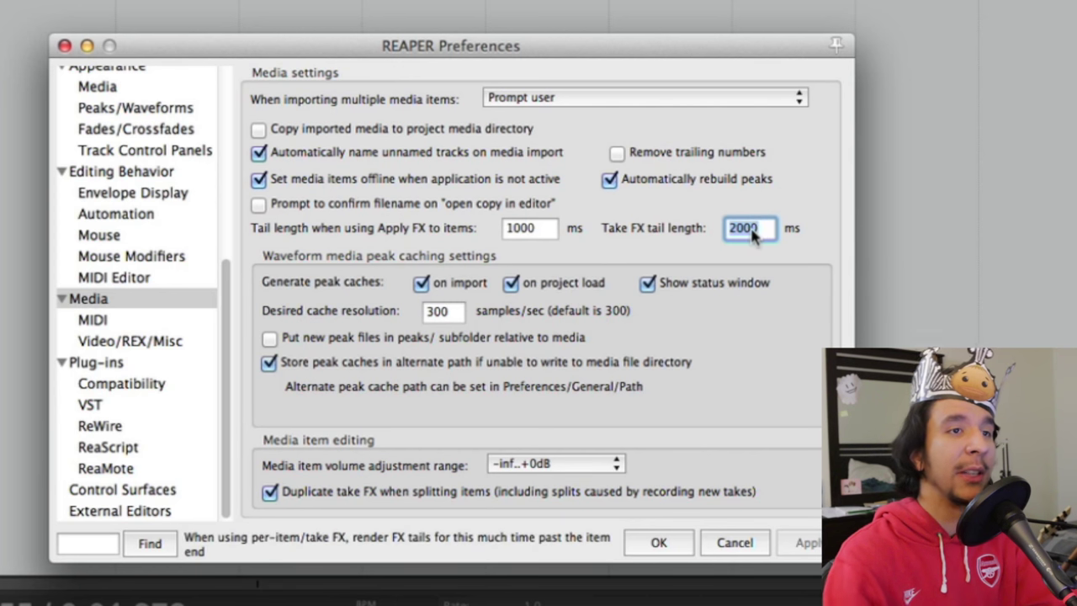
text(2000)
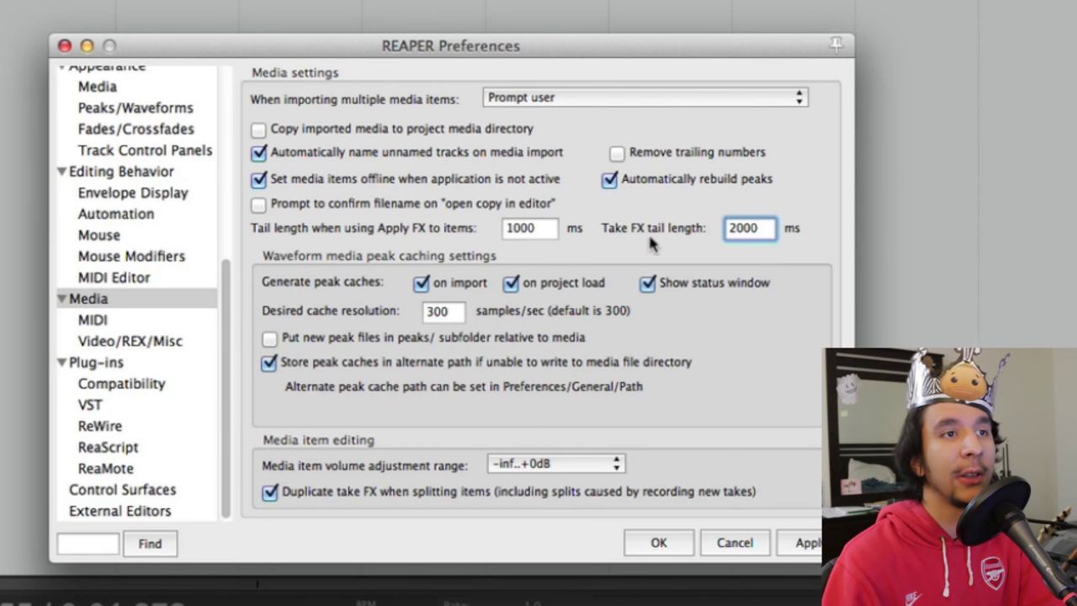
click(658, 543)
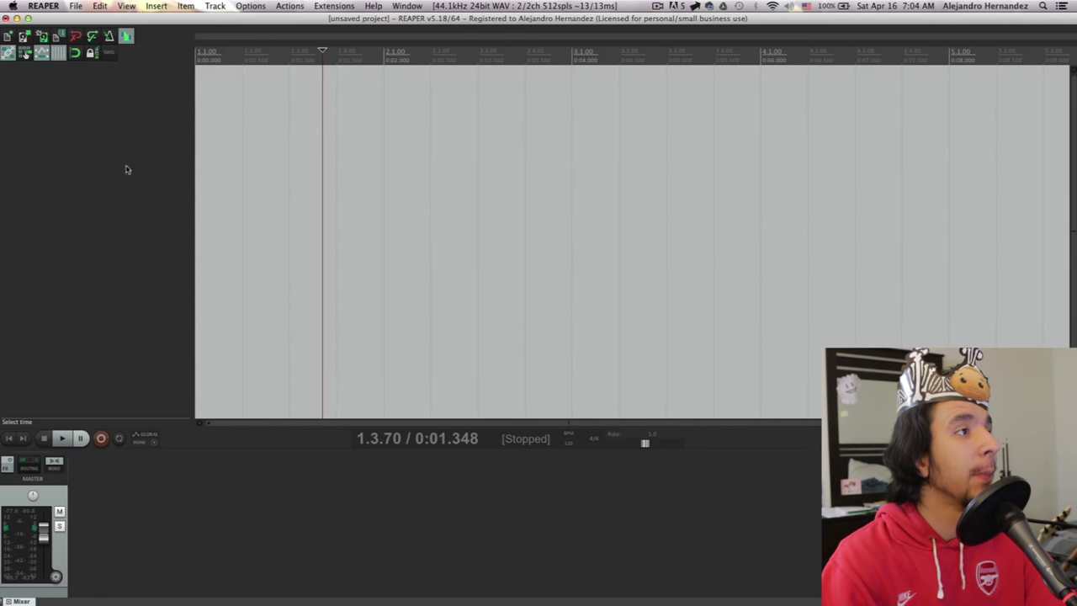
Add a new track and place Roar_05.wav on it from the Media Explorer.
double_click(100, 139)
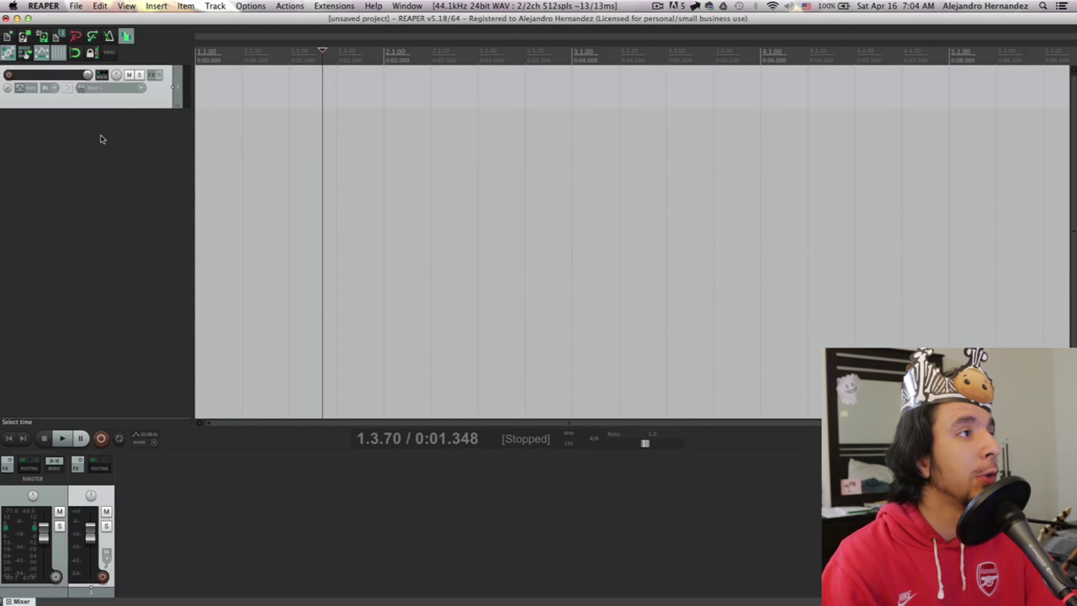
key(super+alt+x)
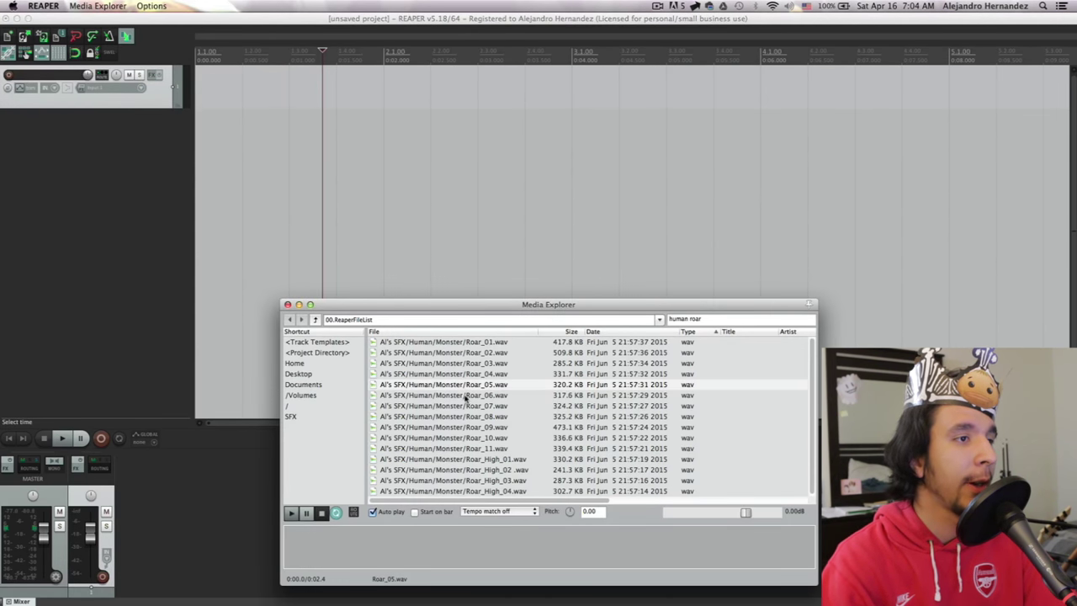
drag(469, 389, 351, 97)
scroll(472, 86, up, 3)
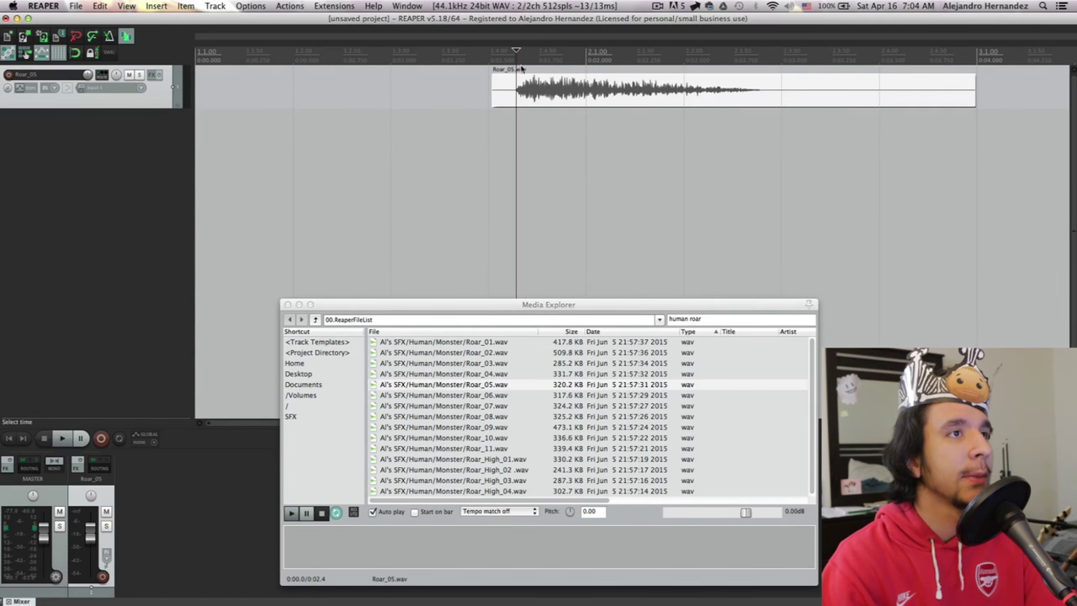
Run the SWELL action on a short time selection near the onset of the roar and play back the result.
drag(526, 85, 538, 84)
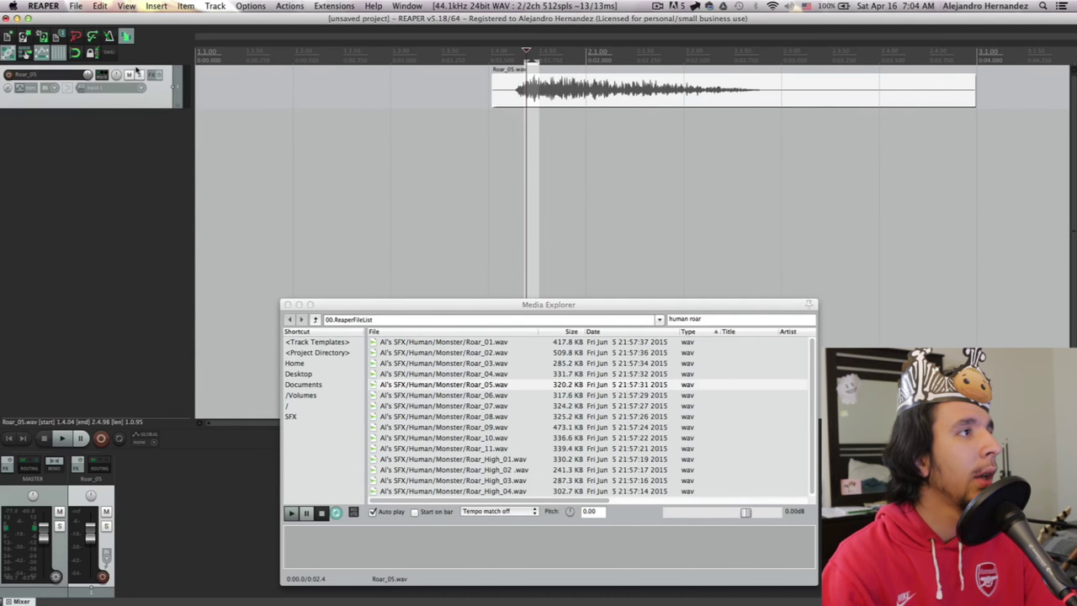
click(109, 54)
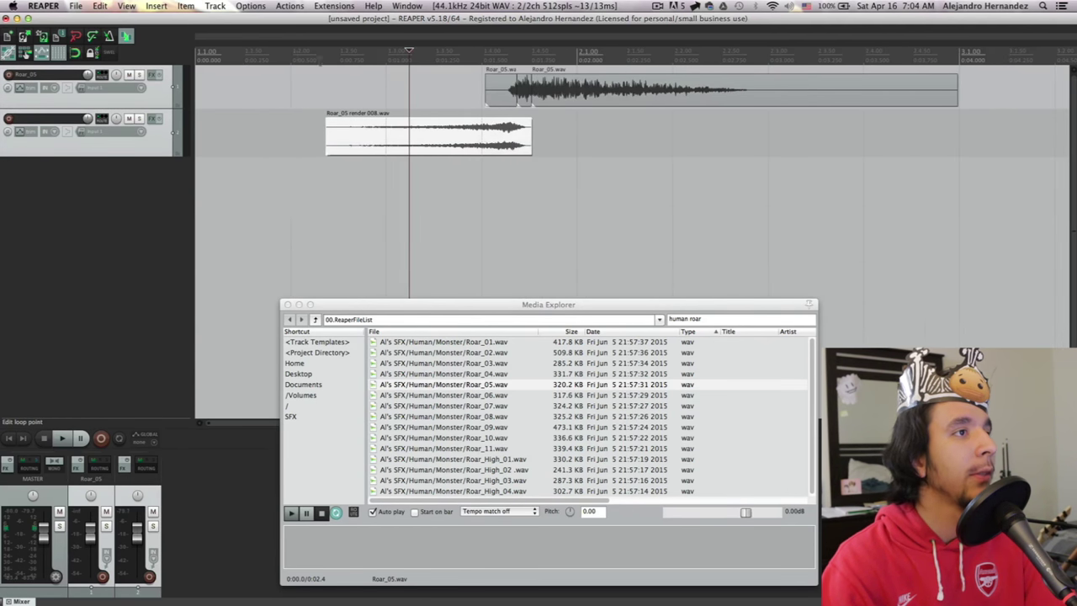
click(360, 49)
key(space)
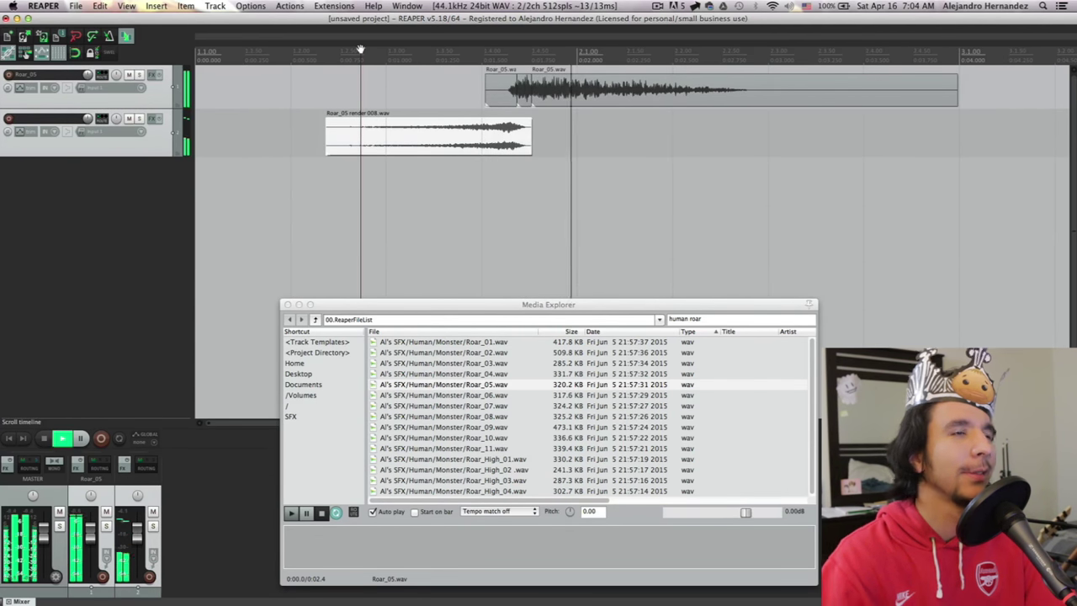
key(space)
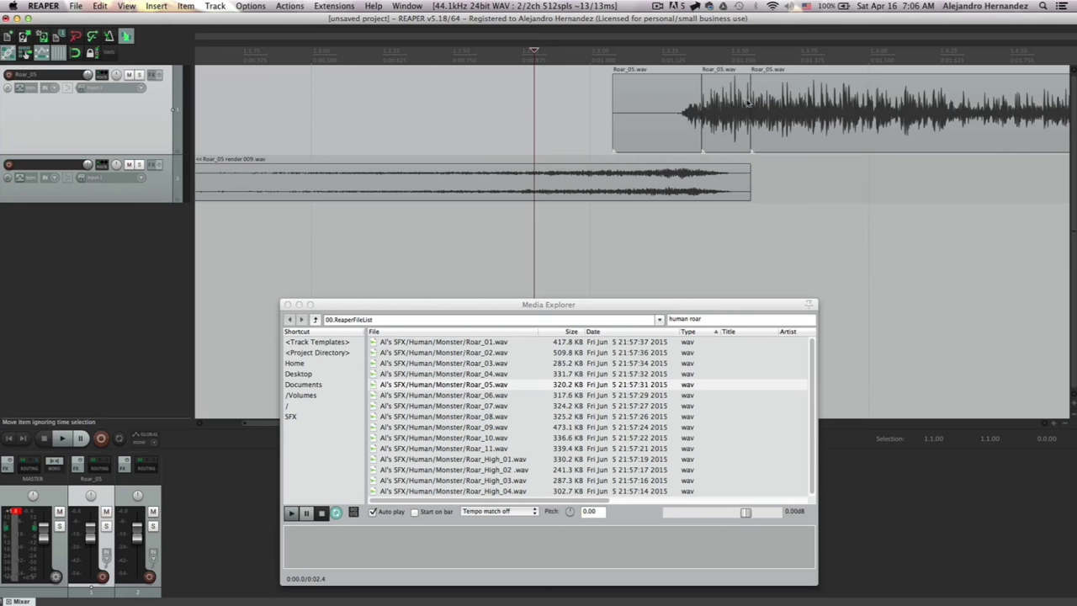
Select the split Roar_05.wav pieces on the first track and heal the splits into one item.
click(782, 105)
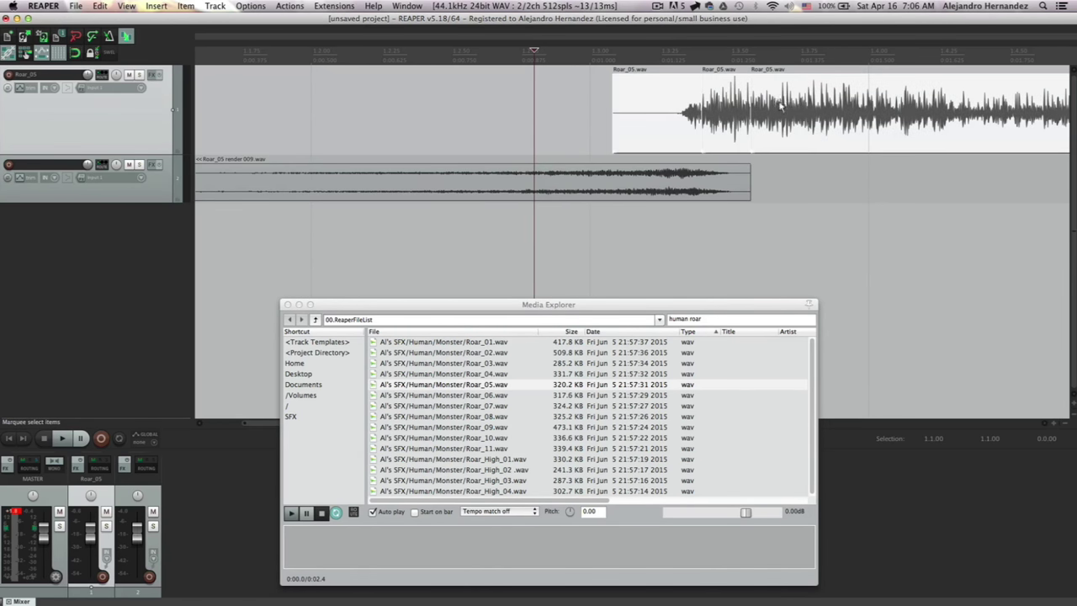
right_click(778, 103)
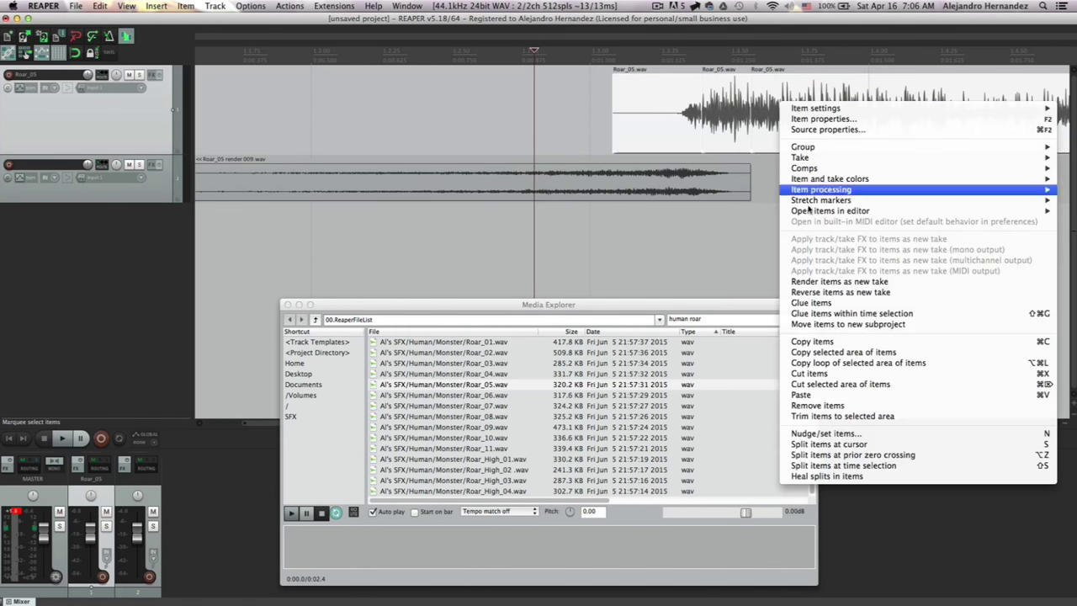
click(809, 476)
click(670, 50)
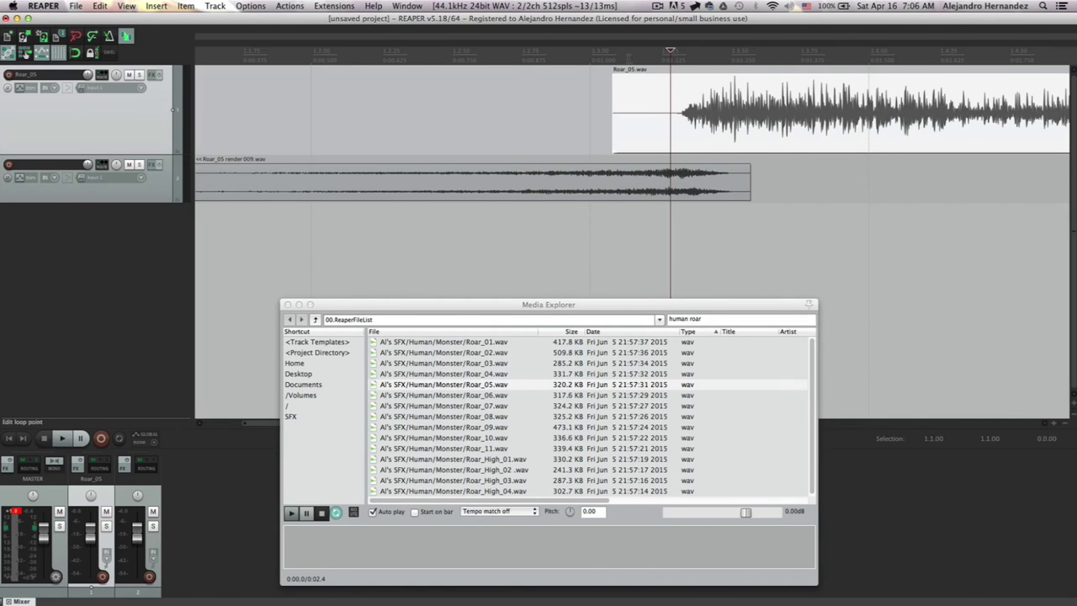
scroll(591, 72, down, 5)
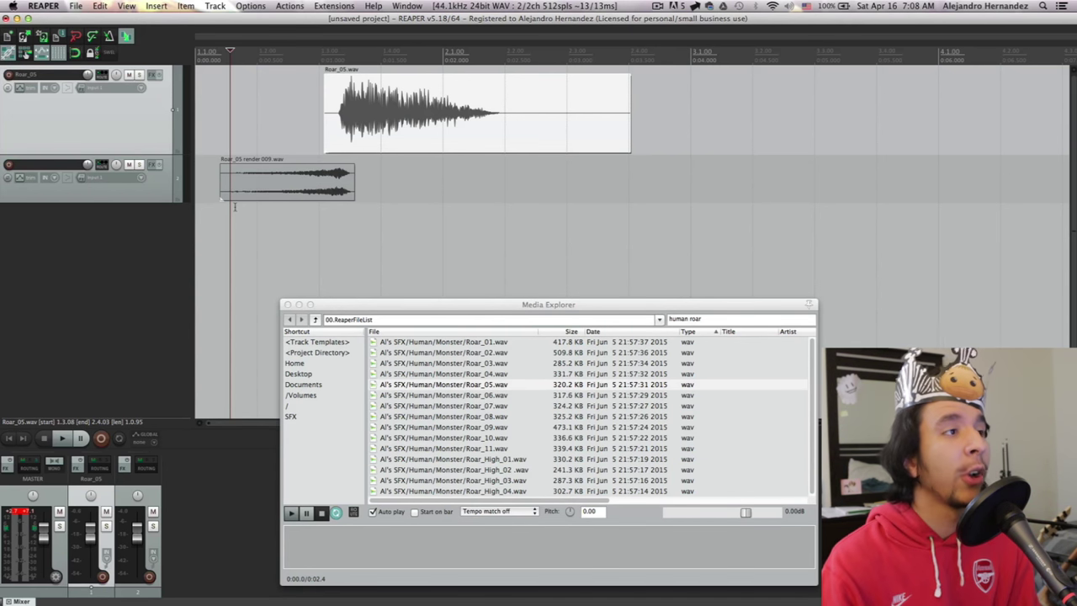
Insert a track from the track template 01 below the existing tracks.
click(124, 241)
right_click(124, 241)
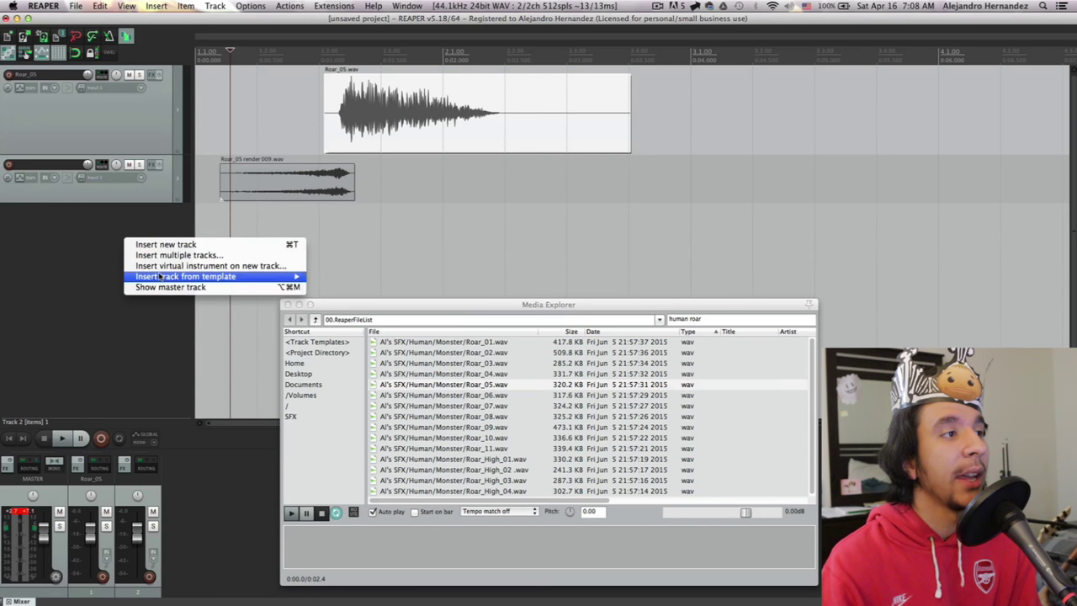
mouse_move(187, 278)
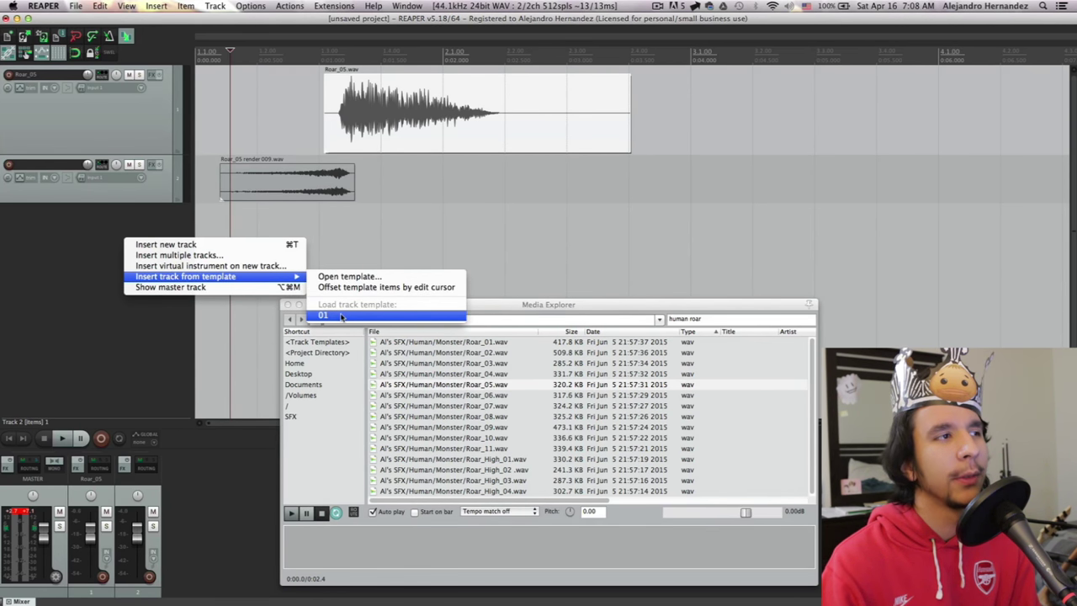
click(341, 316)
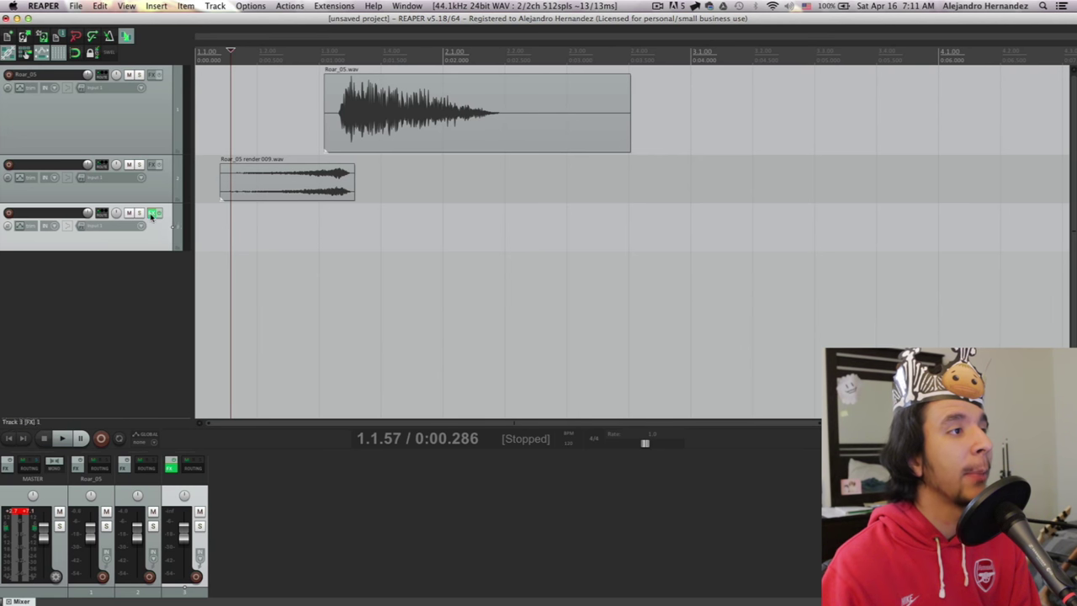
Replace ReaVerbate with the AU version of TAL Reverb 4 in the template track's FX chain and close the FX window.
click(154, 212)
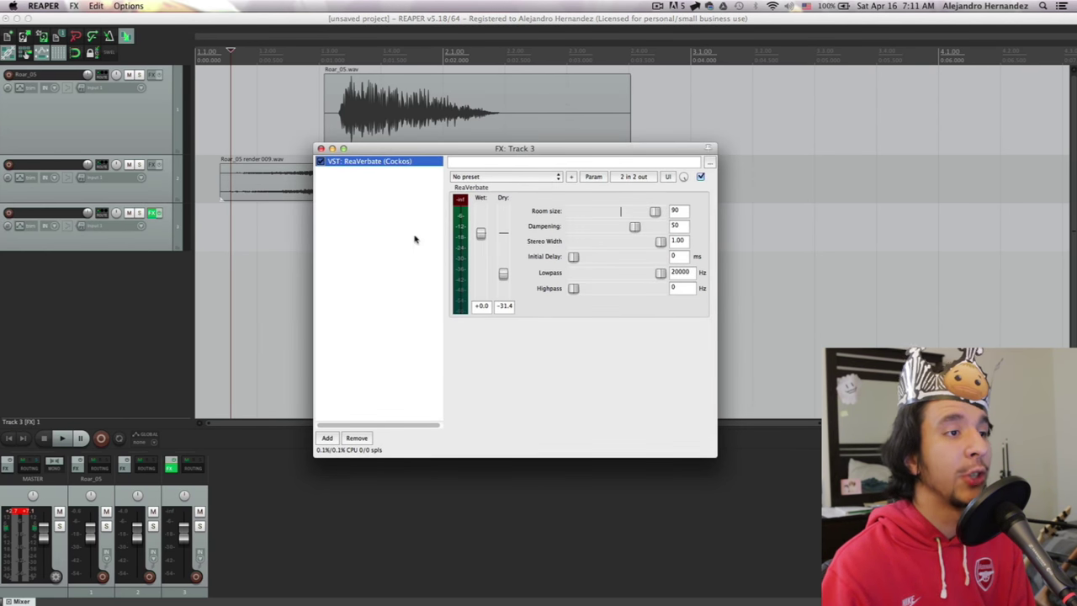
click(356, 439)
click(327, 438)
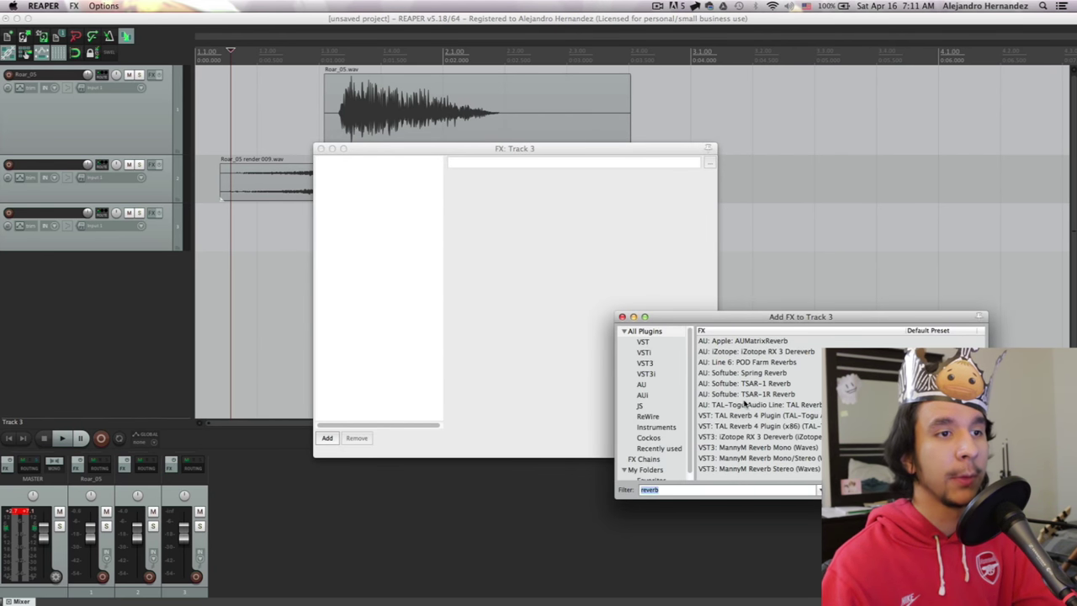
double_click(736, 406)
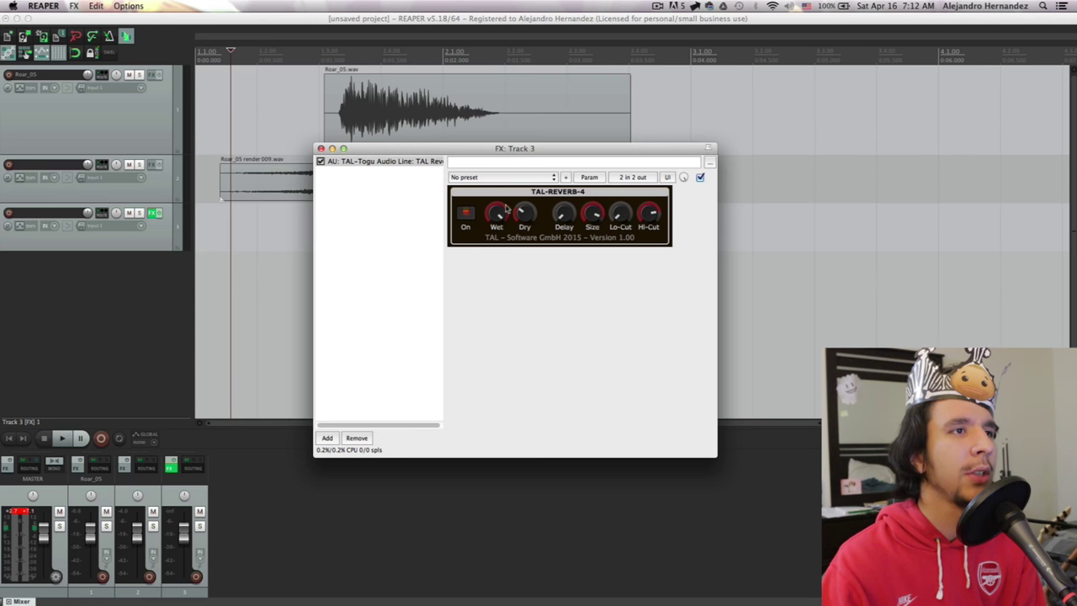
click(321, 148)
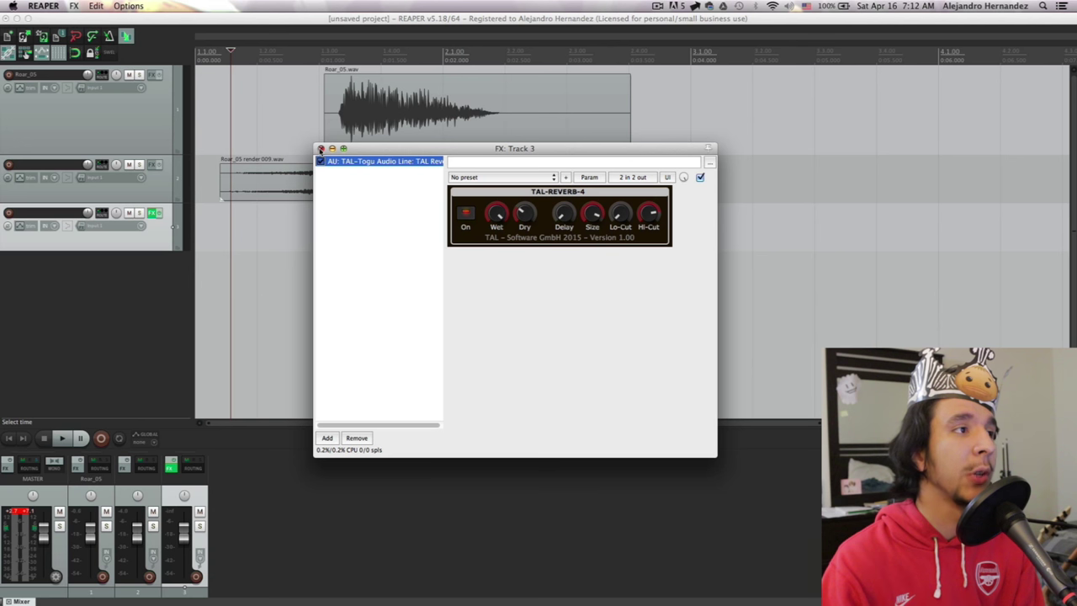
click(320, 148)
Save the third track as a track template named 01 in the TrackTemplates folder, replacing the existing file.
right_click(159, 235)
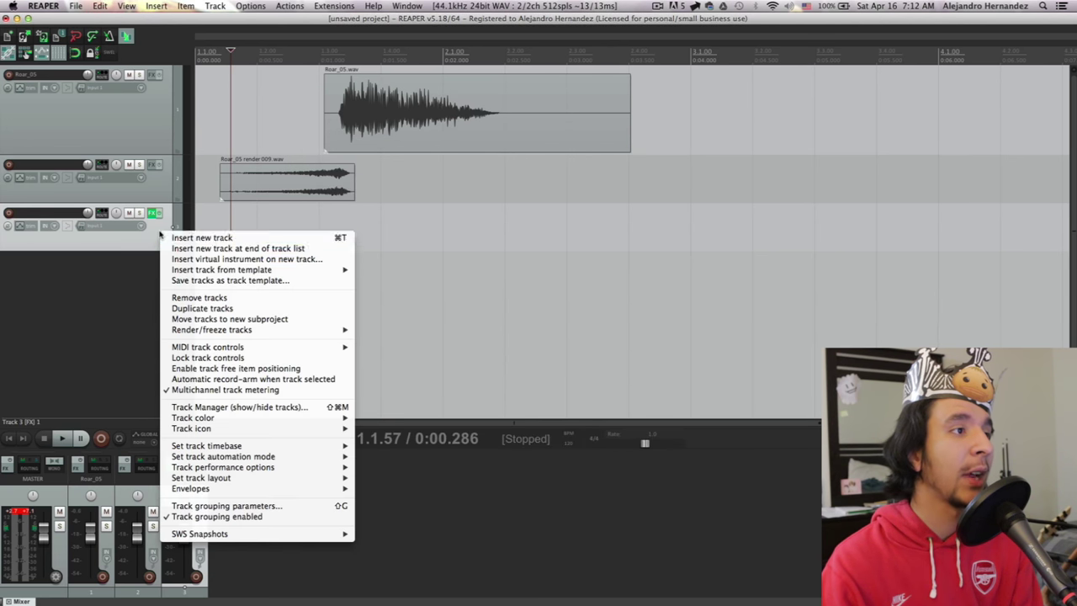
click(218, 285)
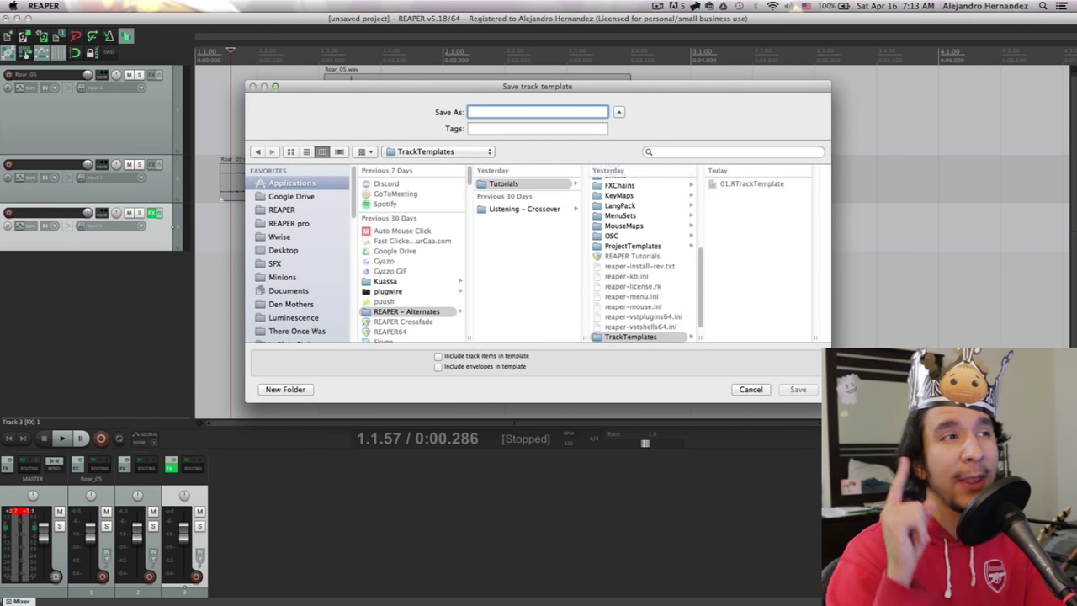
text(01)
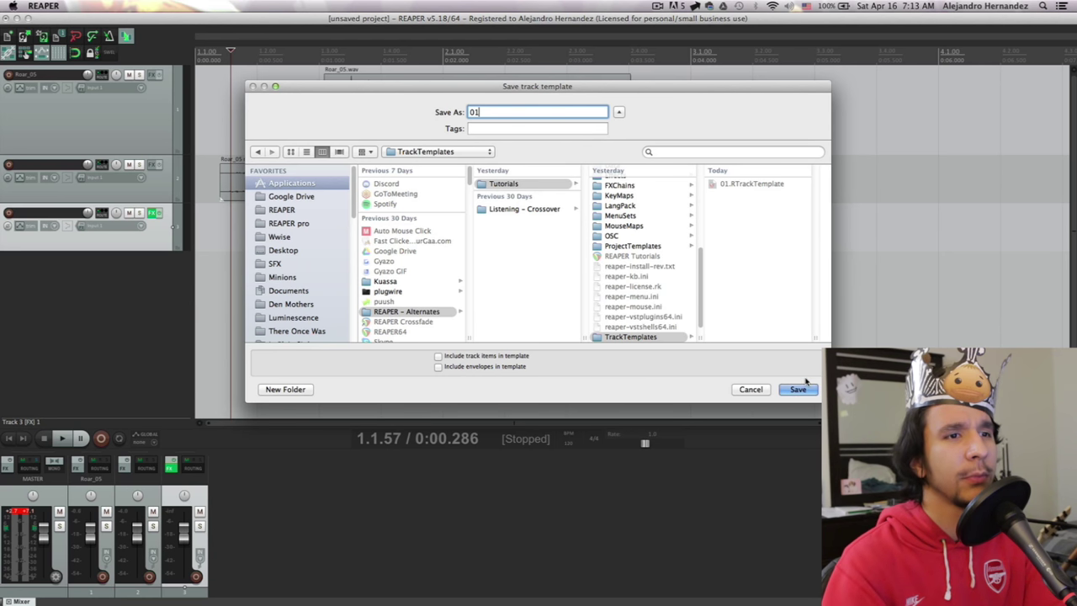
key(Return)
click(619, 160)
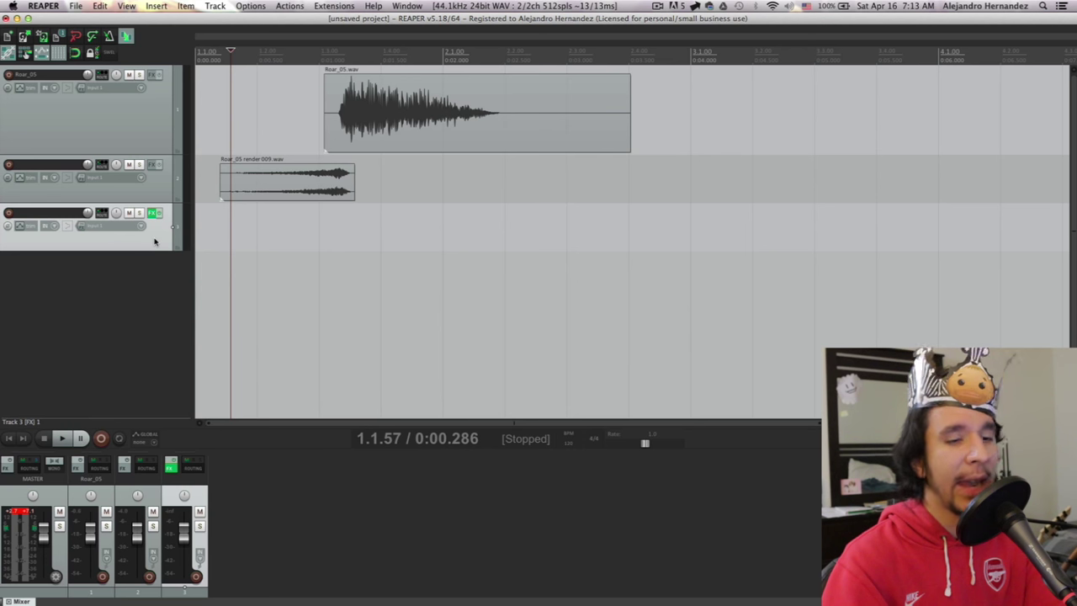
Delete the template track and the track holding the rendered swell, leaving only the Roar_05 track.
key(Delete)
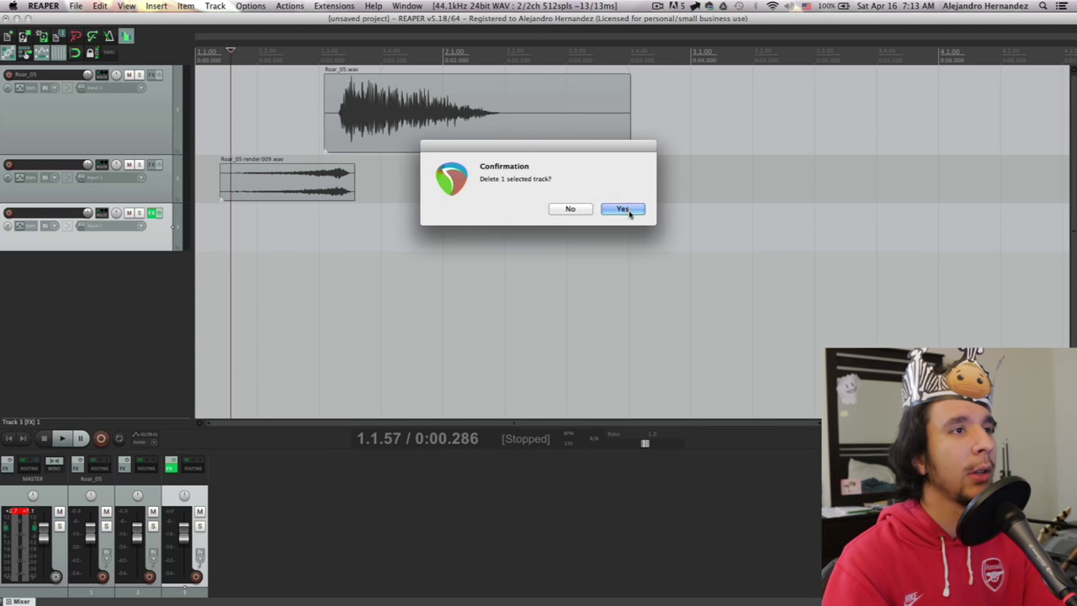
key(Return)
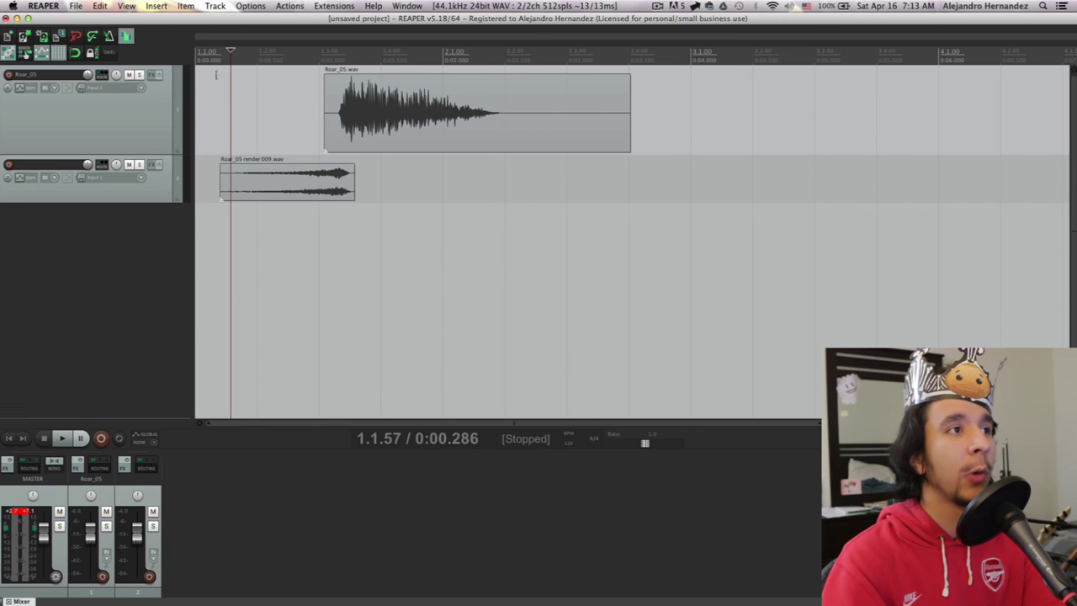
click(285, 192)
key(Delete)
Run the SWELL action on a time selection of about 0.1 s at the loud start of the Roar_05 item.
click(351, 78)
drag(350, 59, 360, 59)
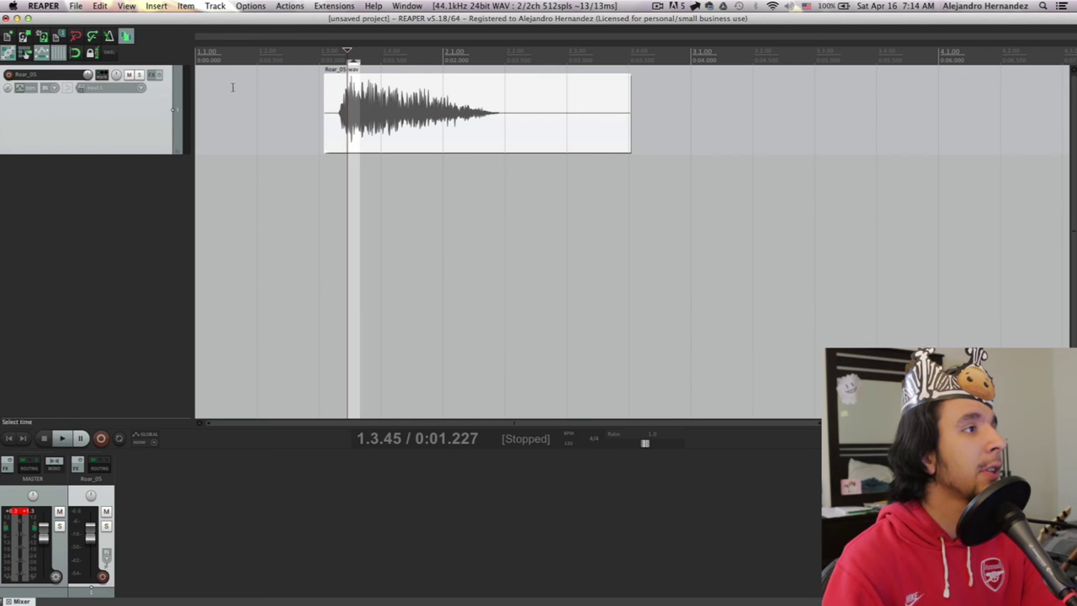
click(108, 55)
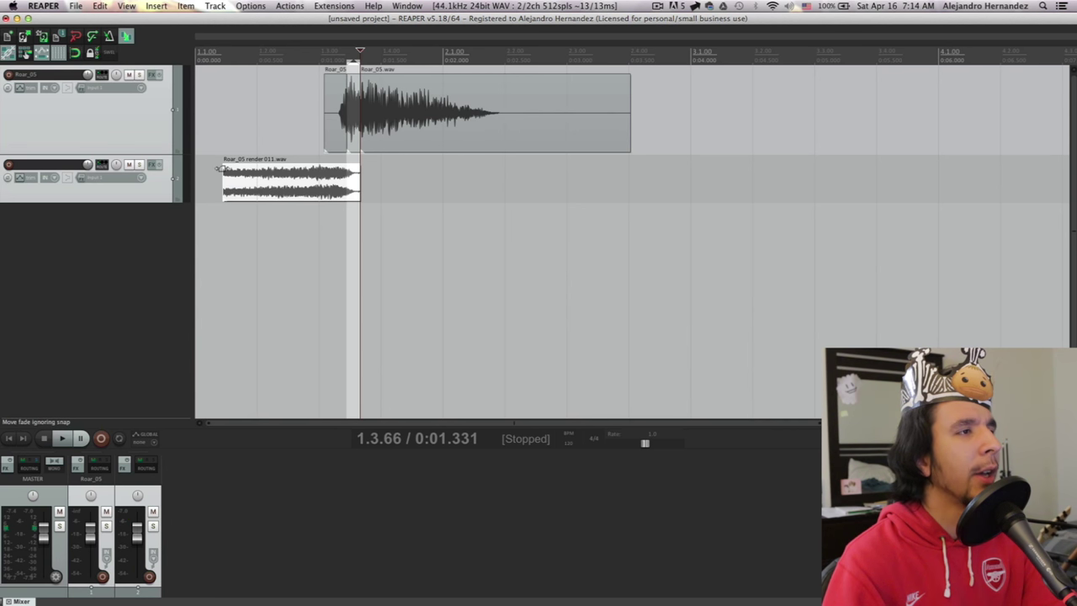
Add a long fade-in to the rendered swell item, trim its start, and change the fade to a slow-start curve.
drag(220, 168, 320, 169)
drag(226, 169, 248, 169)
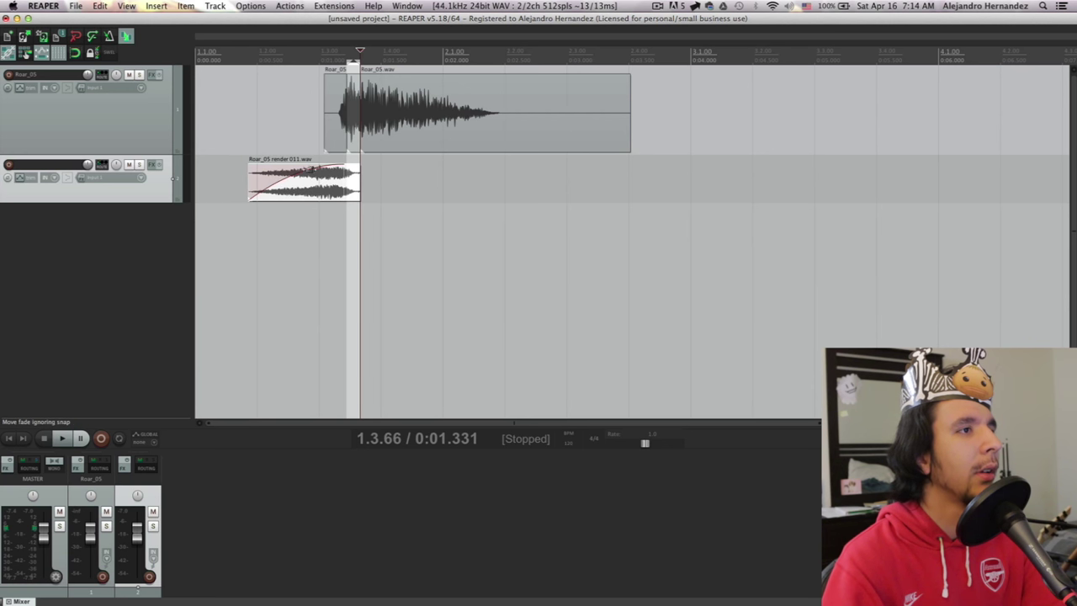
right_click(313, 169)
click(336, 210)
Play back the faded swell leading into the roar from just before the swell item.
click(241, 117)
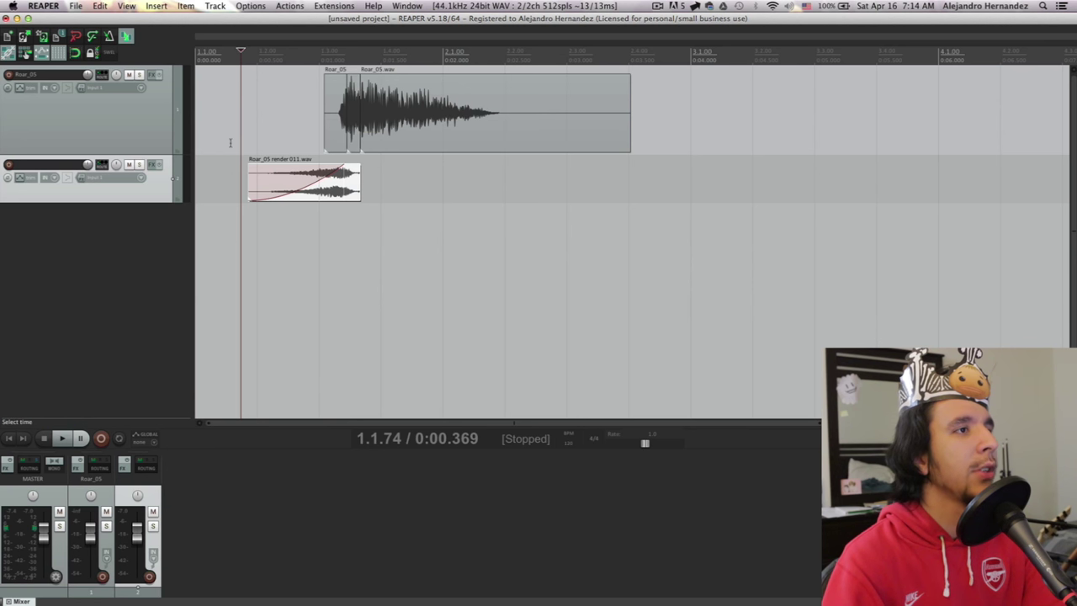
key(space)
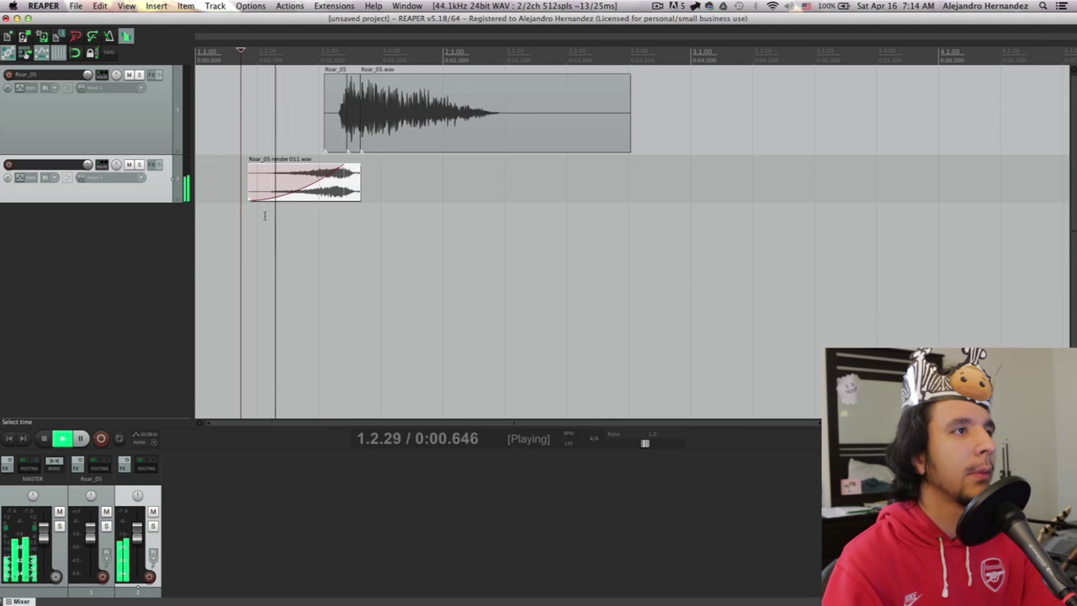
key(space)
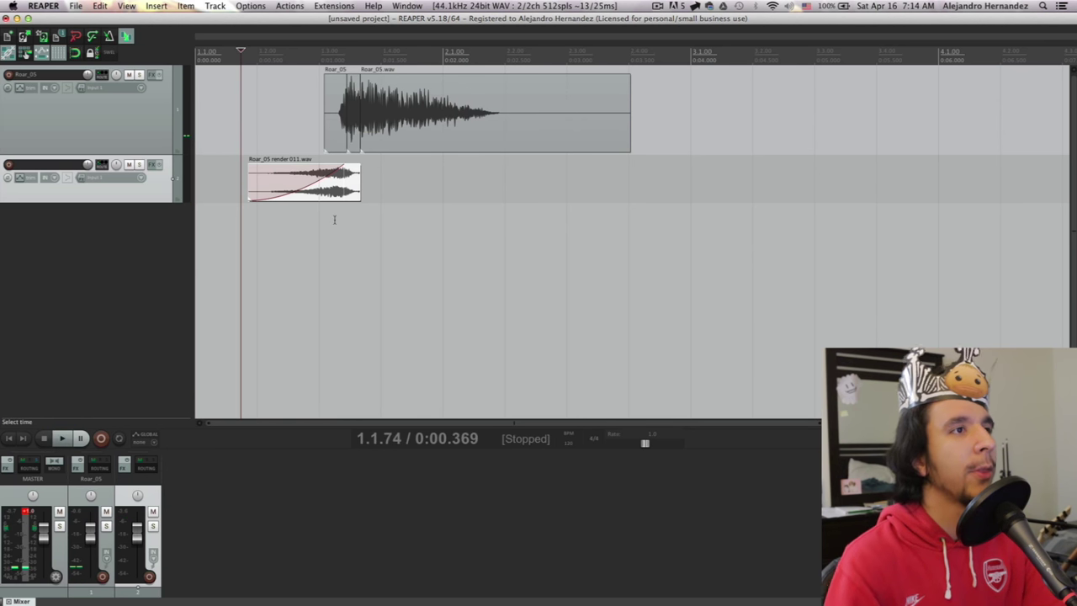